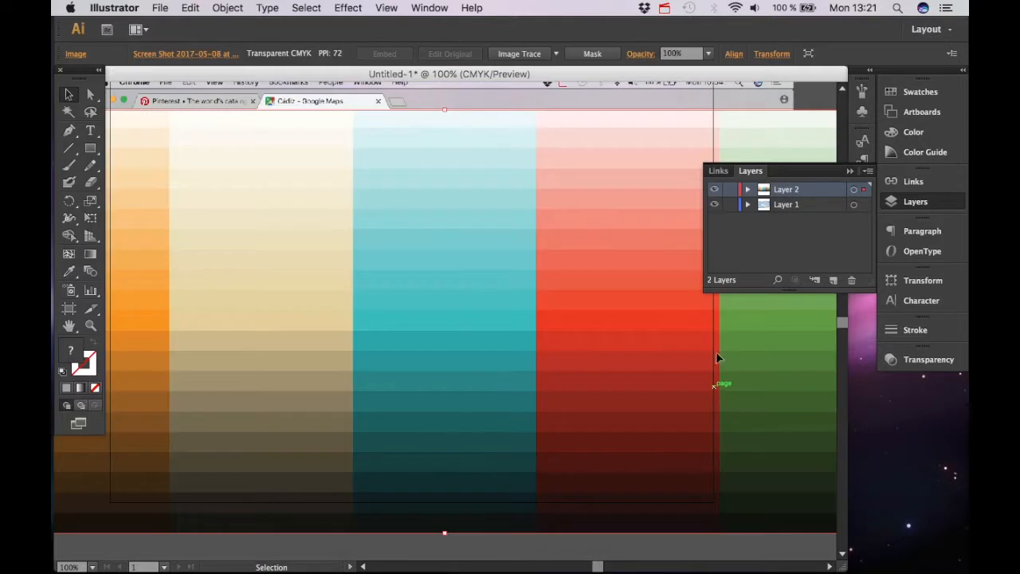
# Scale down the colour palette screenshot and move it above the map screenshot
pyautogui.press('super+minus')
pyautogui.press('super+minus')
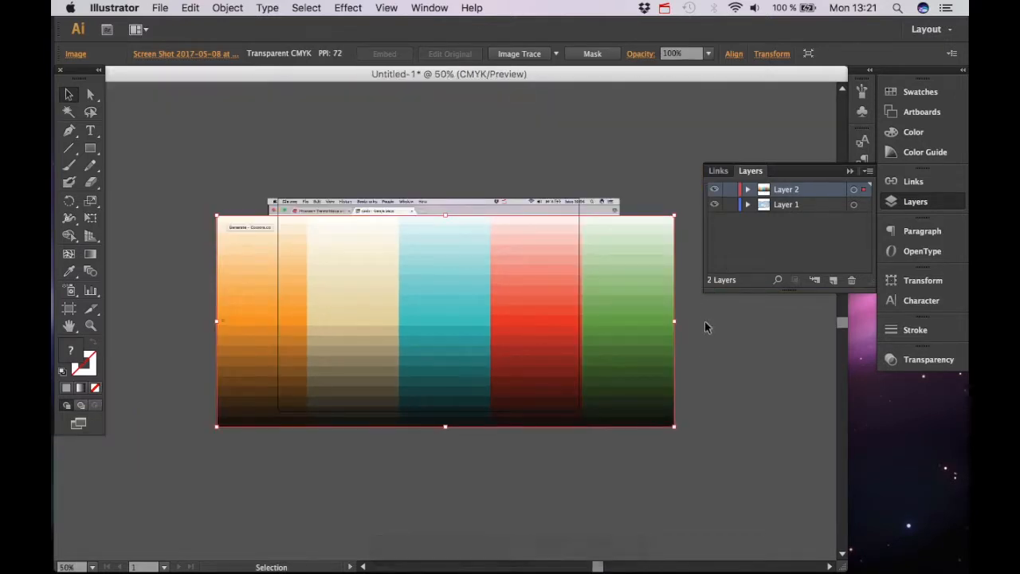
pyautogui.click(69, 96)
pyautogui.moveTo(673, 428); pyautogui.dragTo(422, 312)
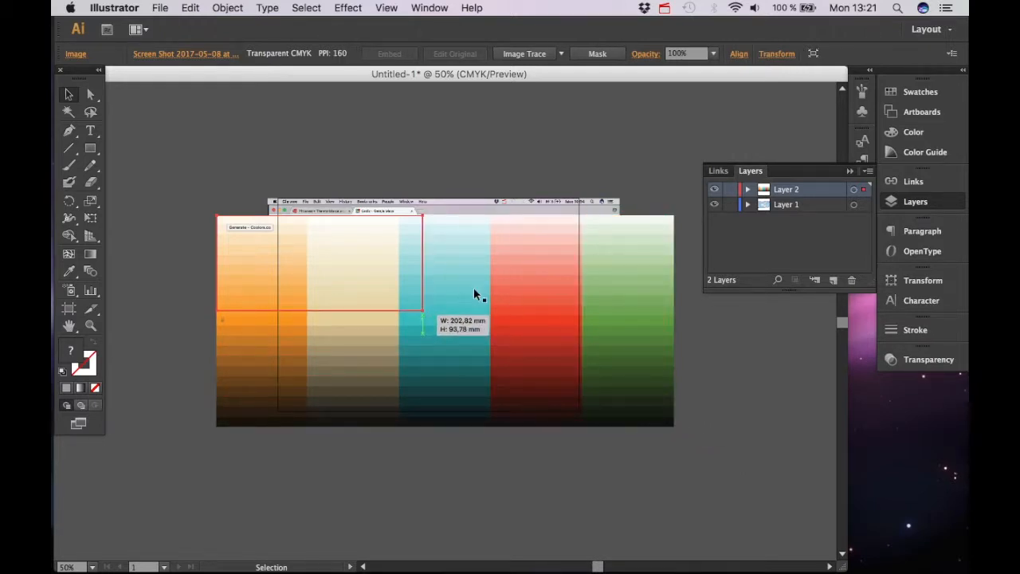
pyautogui.press('v')
pyautogui.moveTo(308, 278); pyautogui.dragTo(433, 167)
# Nudge the colour palette slightly upward so it clears the map
pyautogui.press('super+equal')
pyautogui.press('super+equal')
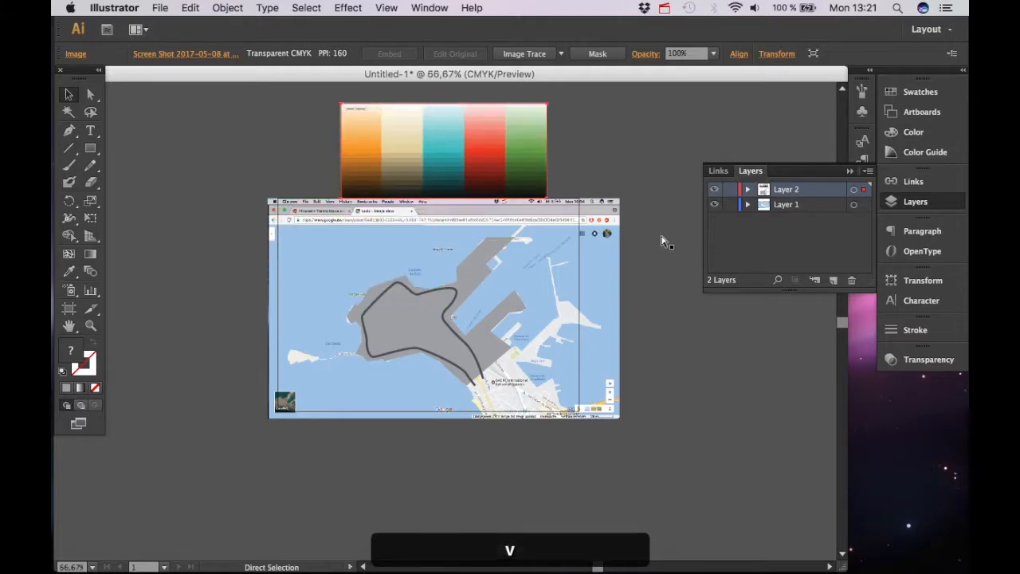
pyautogui.press('space')
pyautogui.moveTo(661, 234); pyautogui.dragTo(613, 346)
pyautogui.moveTo(422, 177); pyautogui.dragTo(414, 292)
pyautogui.scroll(-3, 414, 292)
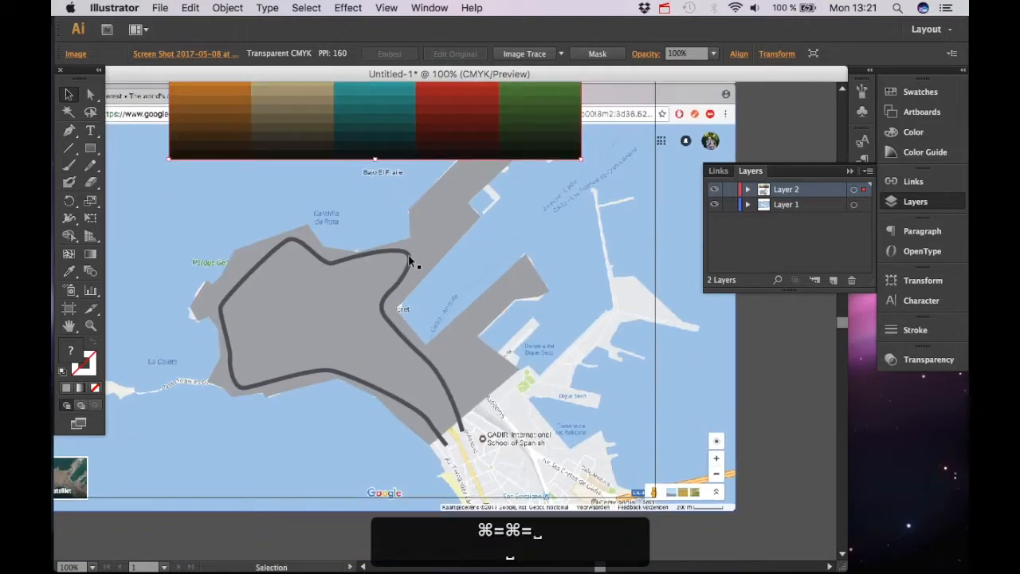
pyautogui.scroll(2, 358, 223)
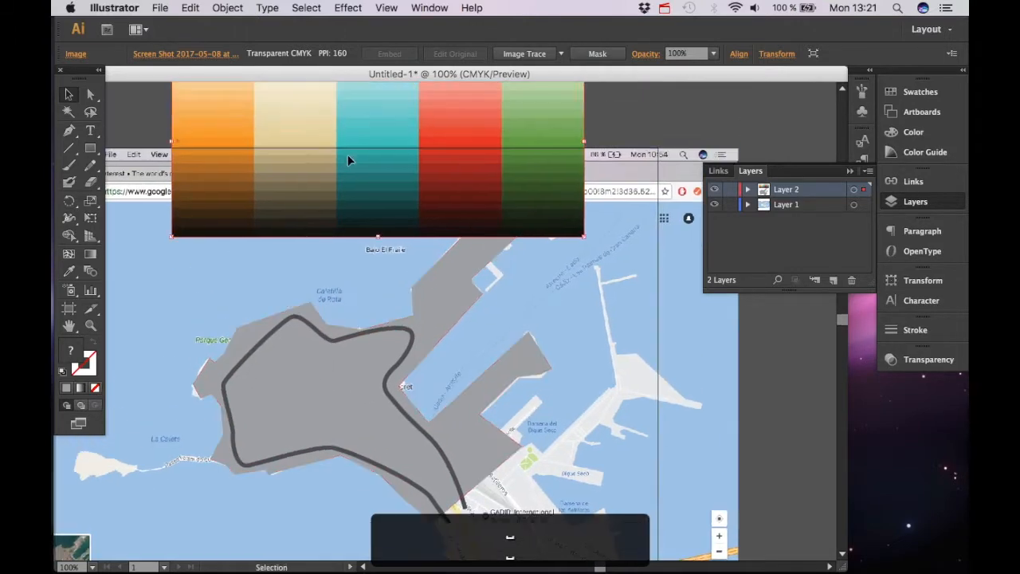
pyautogui.moveTo(358, 154); pyautogui.dragTo(360, 134)
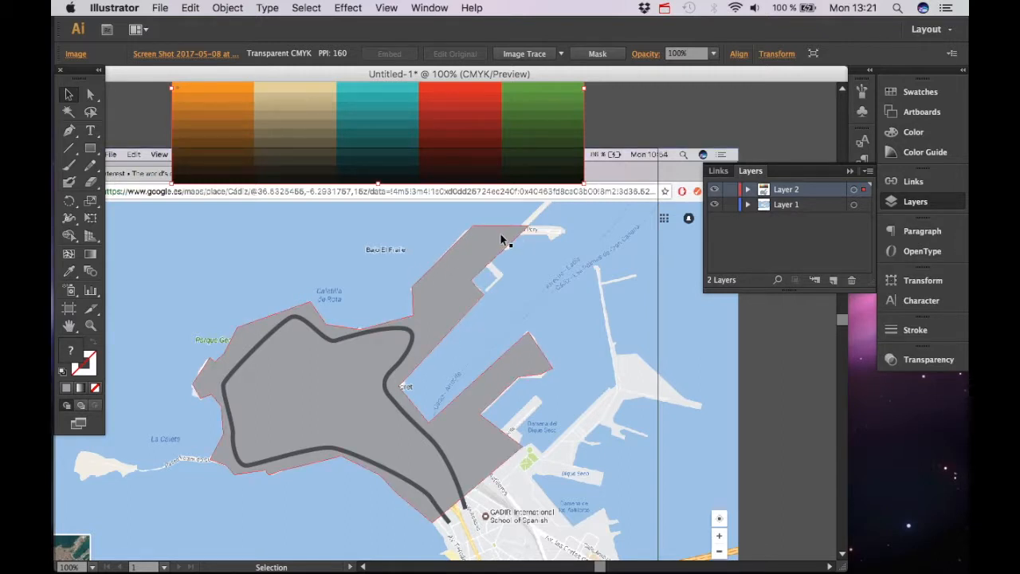
# Add anchor points along the upper pier edge of the grey land shape with the Pen tool
pyautogui.click(437, 305)
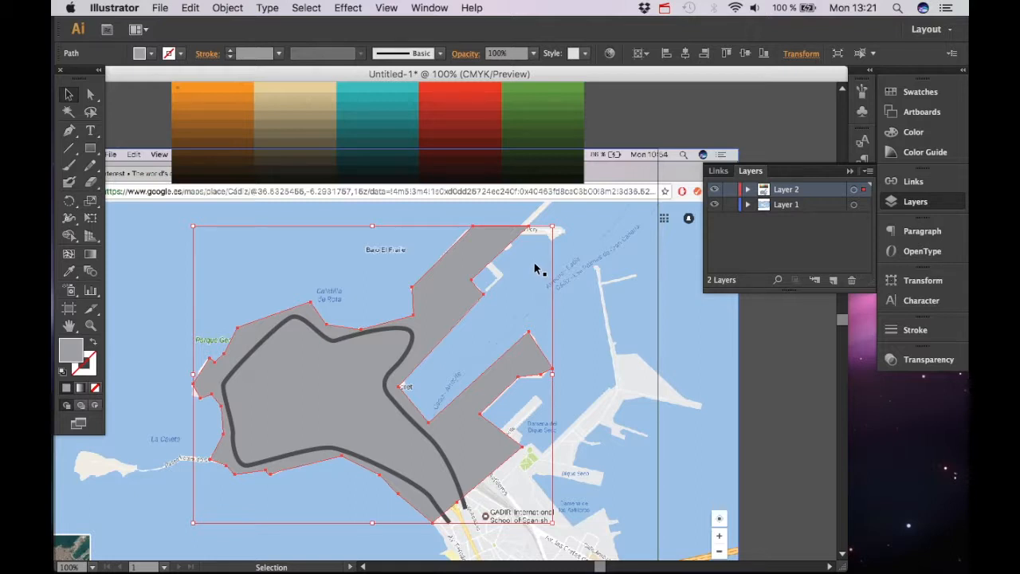
pyautogui.press('p')
pyautogui.click(529, 229)
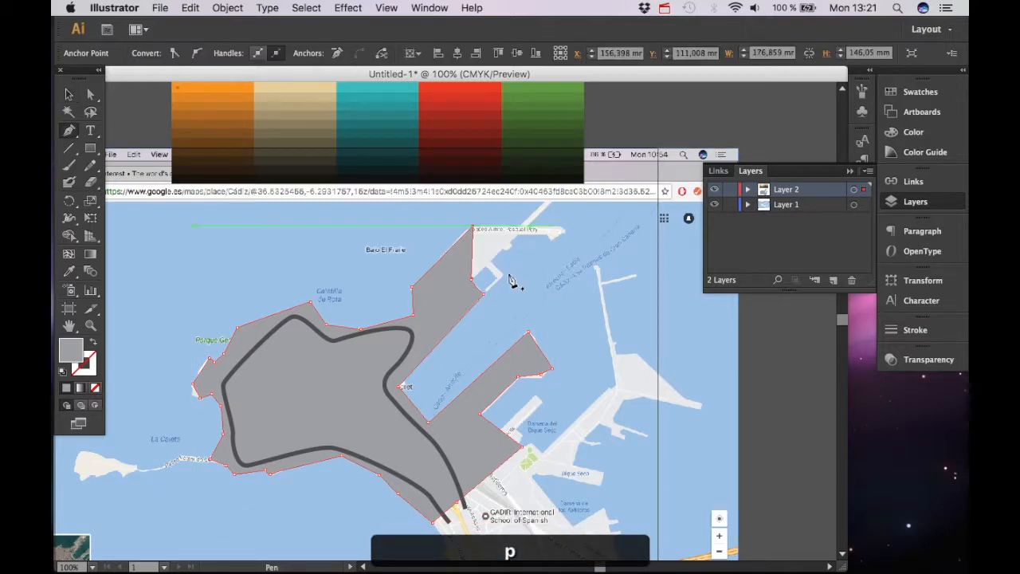
pyautogui.click(472, 299)
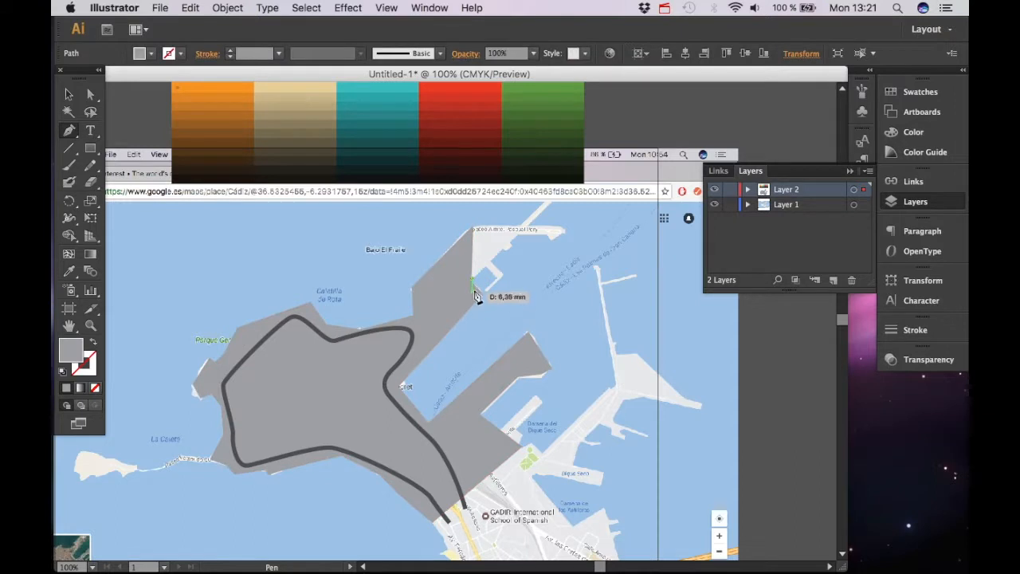
pyautogui.press('super+z')
pyautogui.click(473, 279)
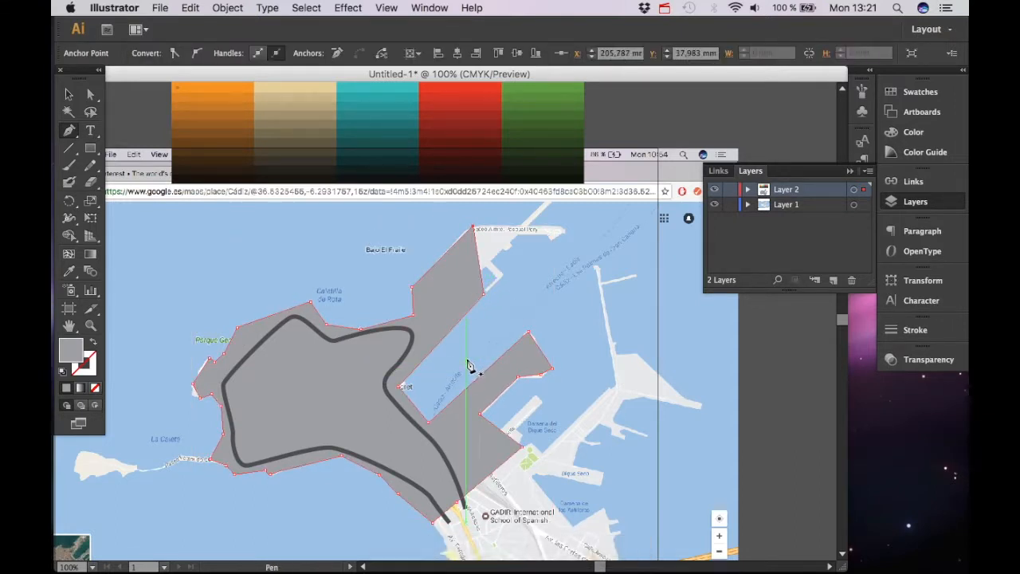
# Reposition the pier's anchor points so the land shape follows the harbour outline
pyautogui.press('a')
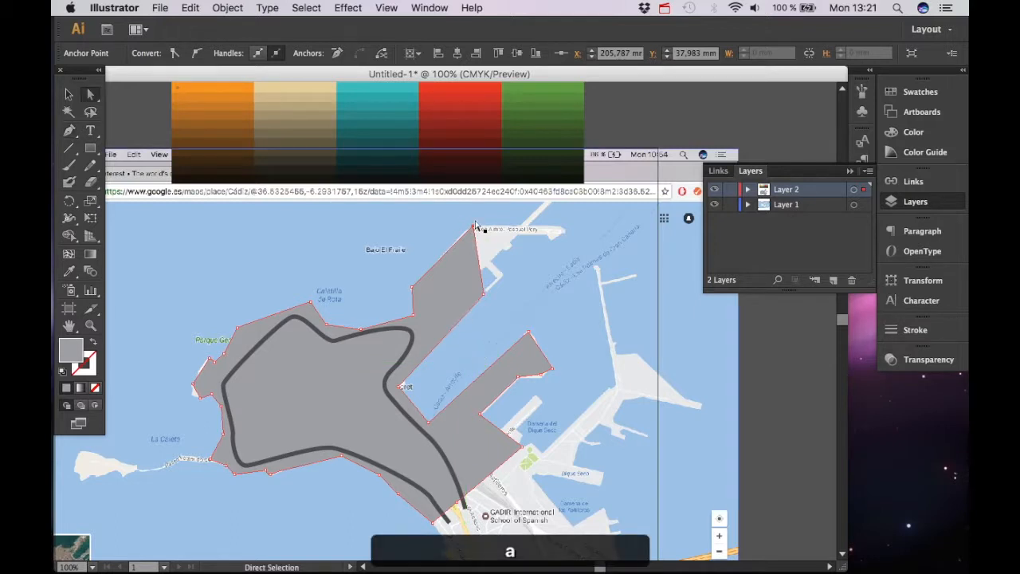
pyautogui.moveTo(470, 233); pyautogui.dragTo(432, 269)
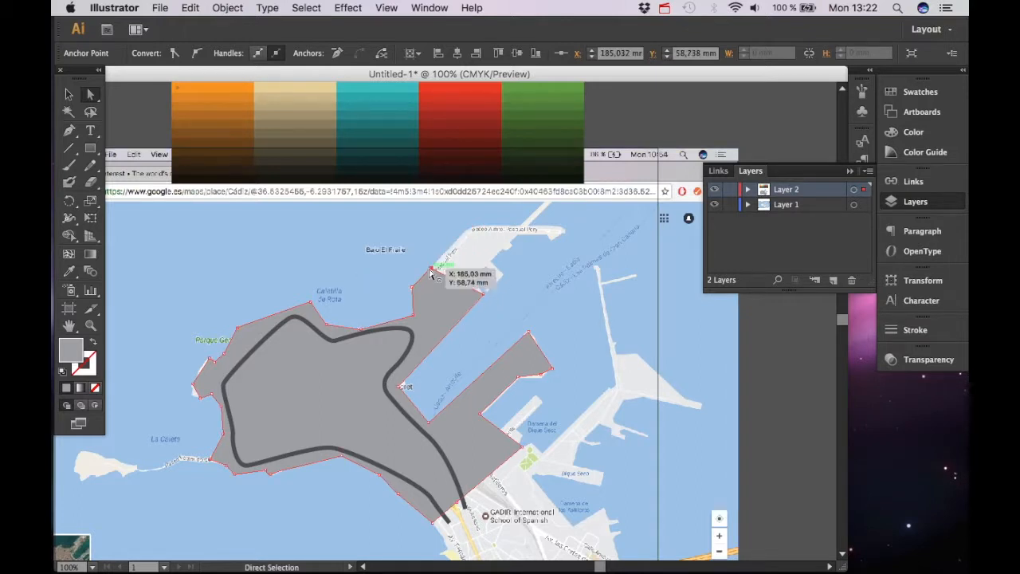
pyautogui.moveTo(483, 295); pyautogui.dragTo(491, 287)
pyautogui.moveTo(432, 269); pyautogui.dragTo(472, 278)
pyautogui.moveTo(460, 381); pyautogui.dragTo(505, 266)
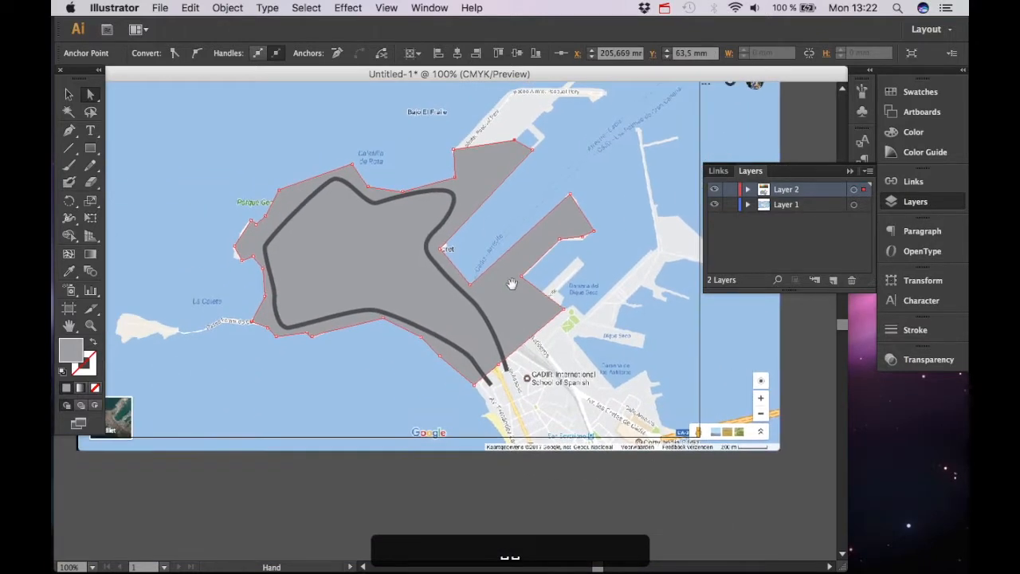
# Trace the small pier beside the dock as a new closed shape with the Pen tool
pyautogui.press('p')
pyautogui.click(595, 233)
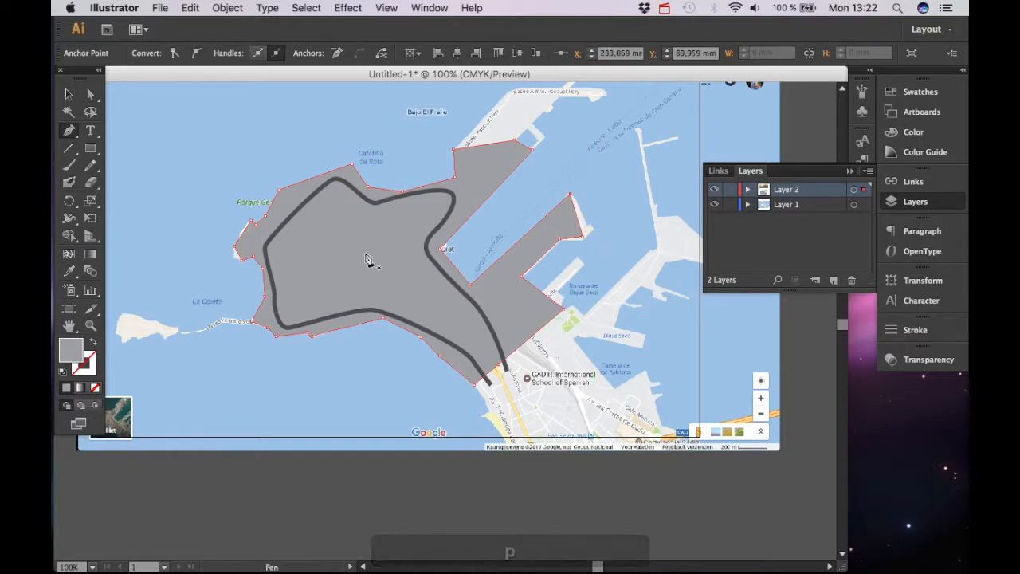
pyautogui.press('super+equal')
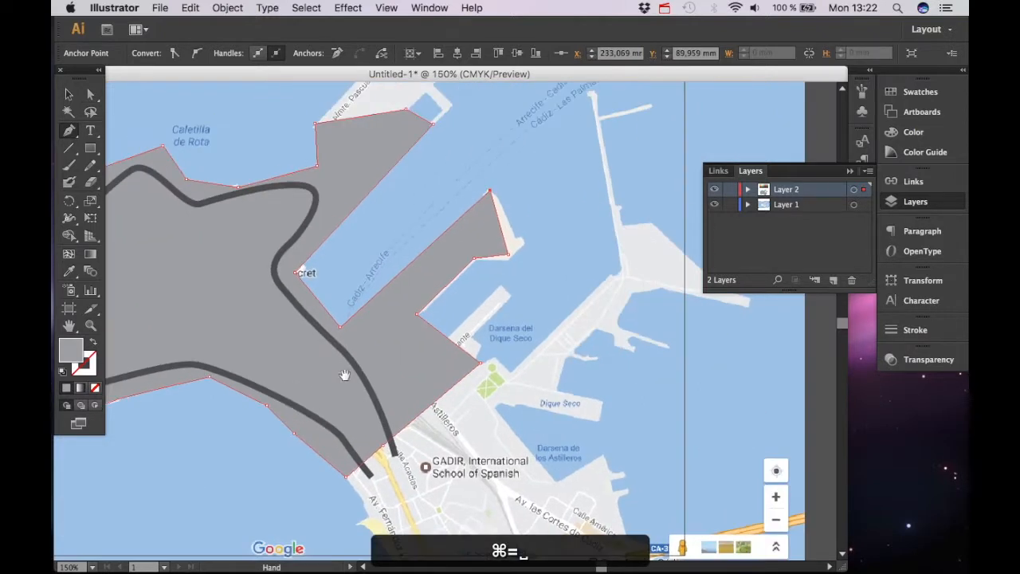
pyautogui.press('v')
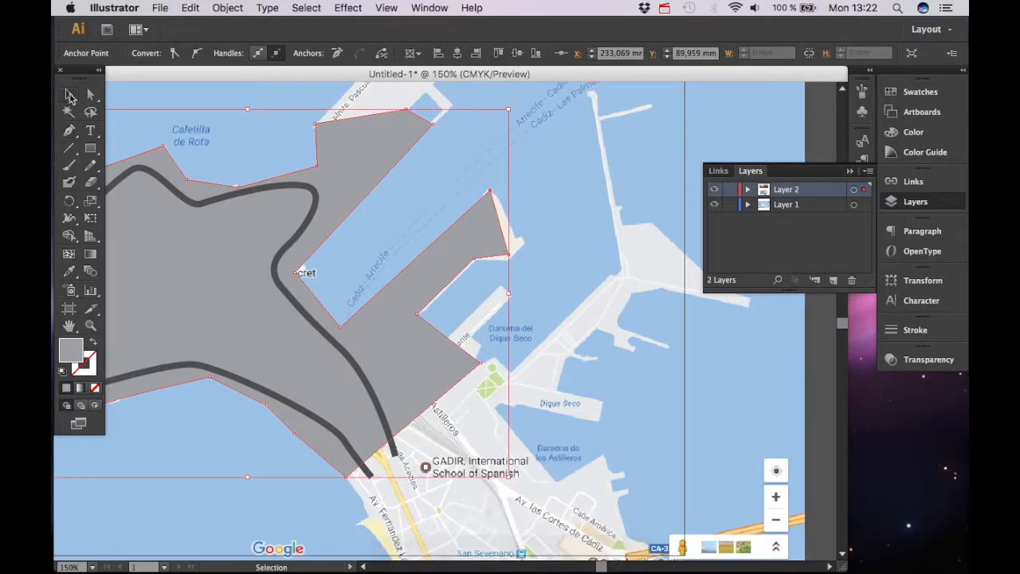
pyautogui.click(514, 353)
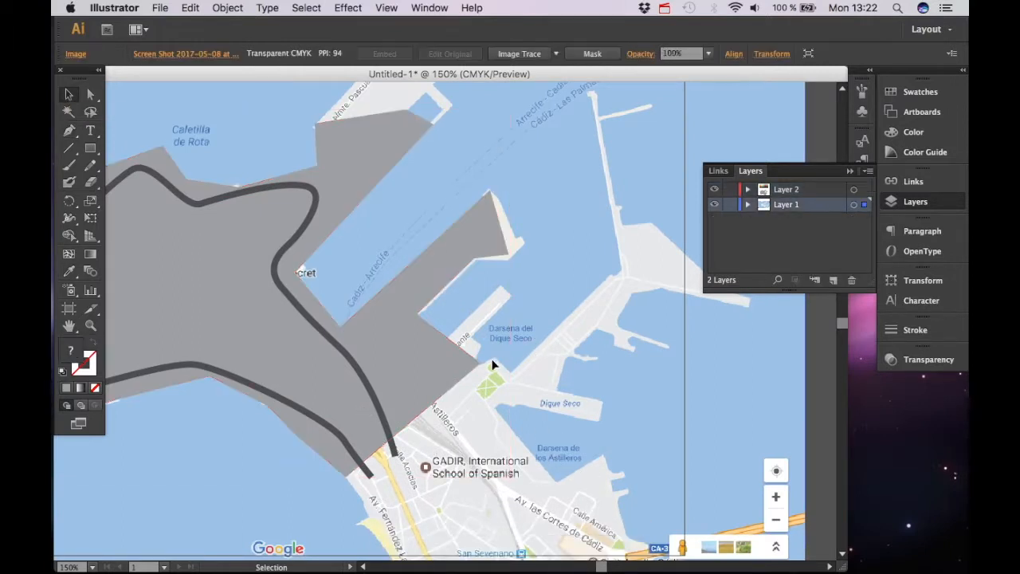
pyautogui.click(361, 387)
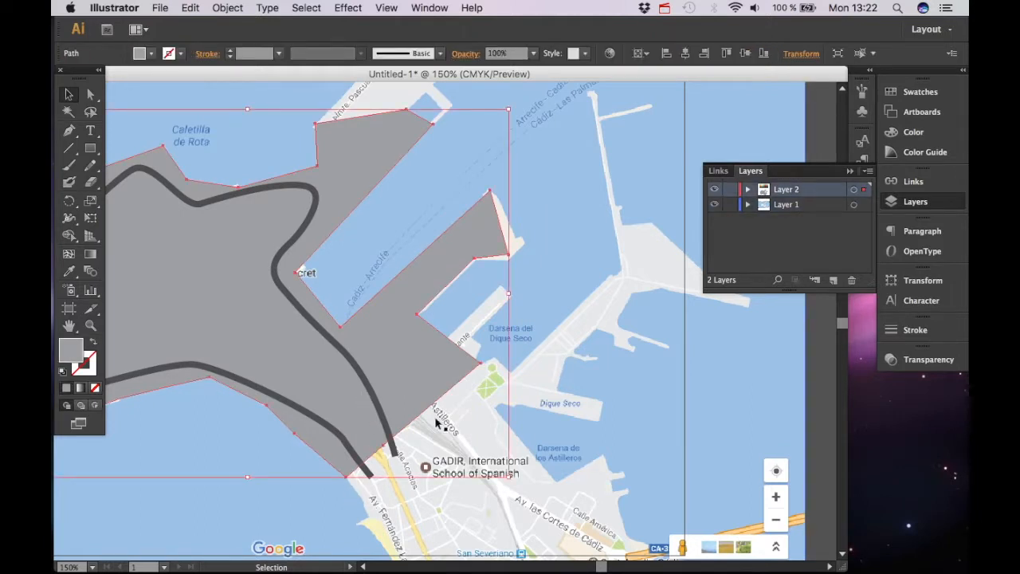
pyautogui.press('p')
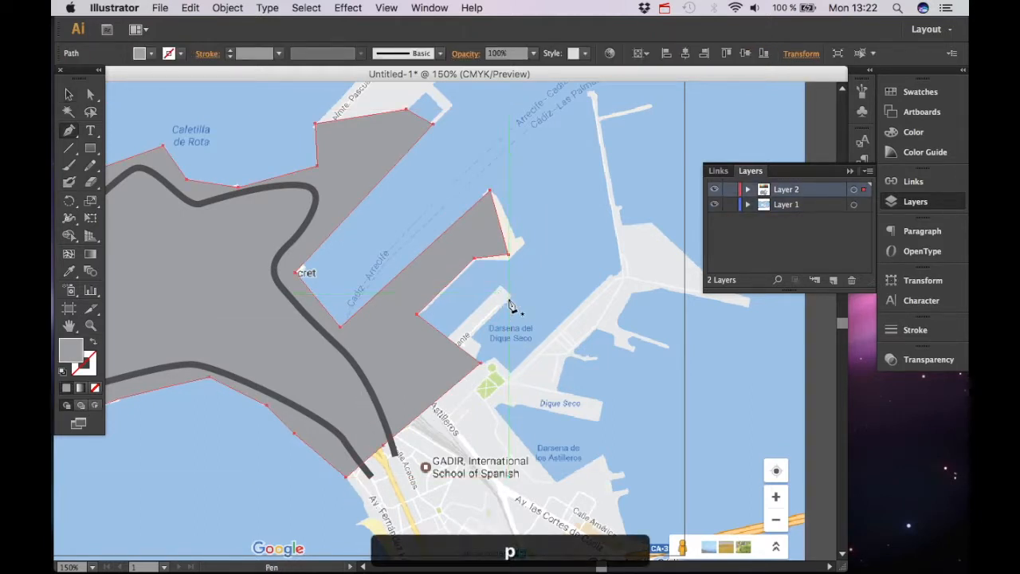
pyautogui.click(499, 287)
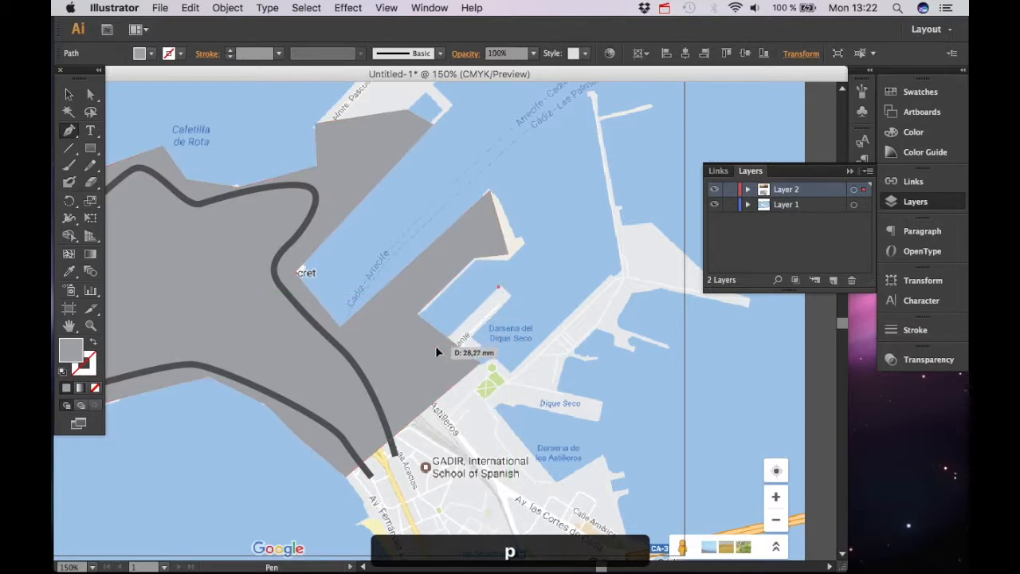
pyautogui.click(437, 347)
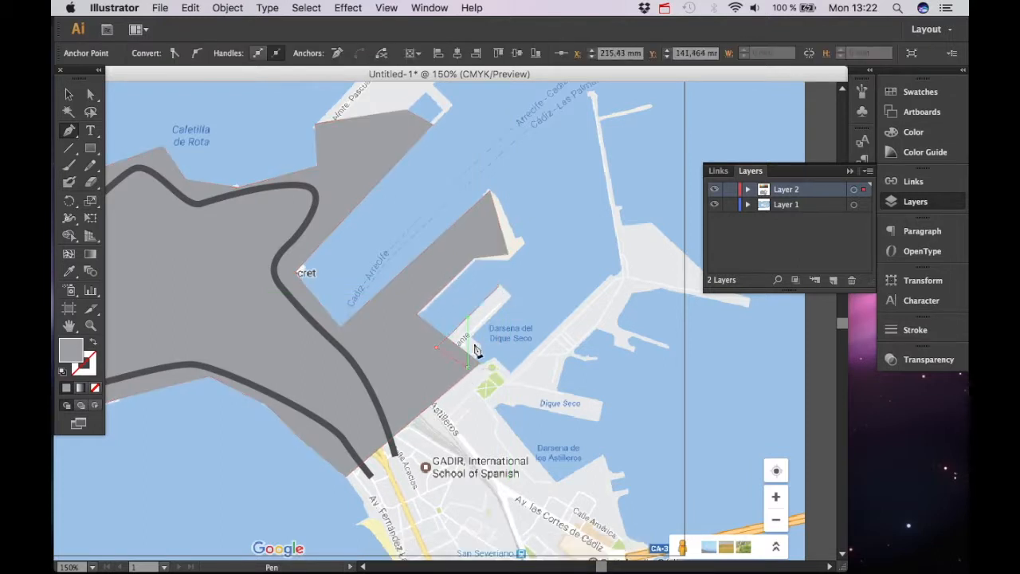
pyautogui.click(467, 365)
pyautogui.click(476, 334)
pyautogui.click(508, 297)
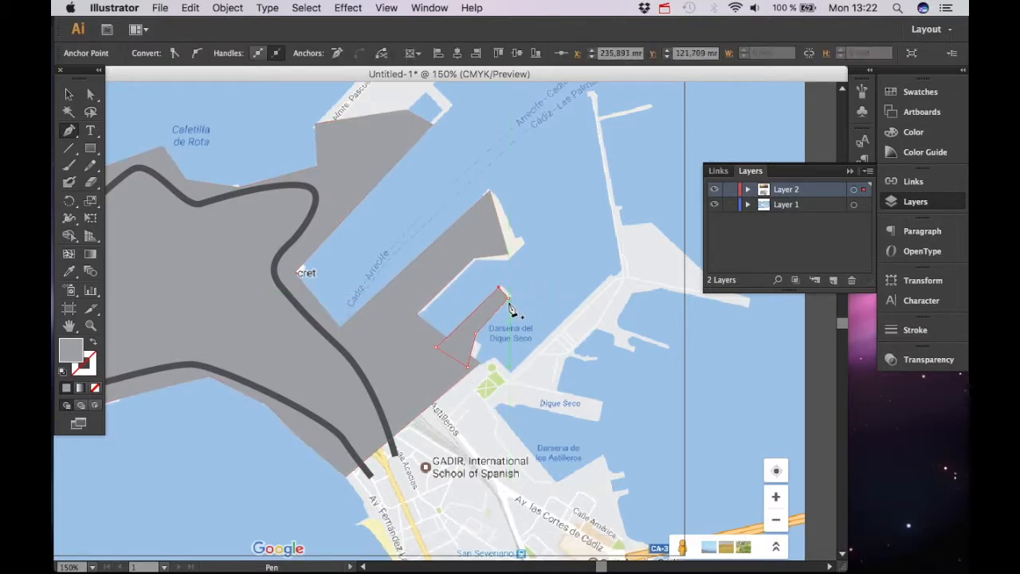
# Adjust the new pier shape's top corner and select it together with the land shape
pyautogui.press('a')
pyautogui.moveTo(508, 296); pyautogui.dragTo(505, 302)
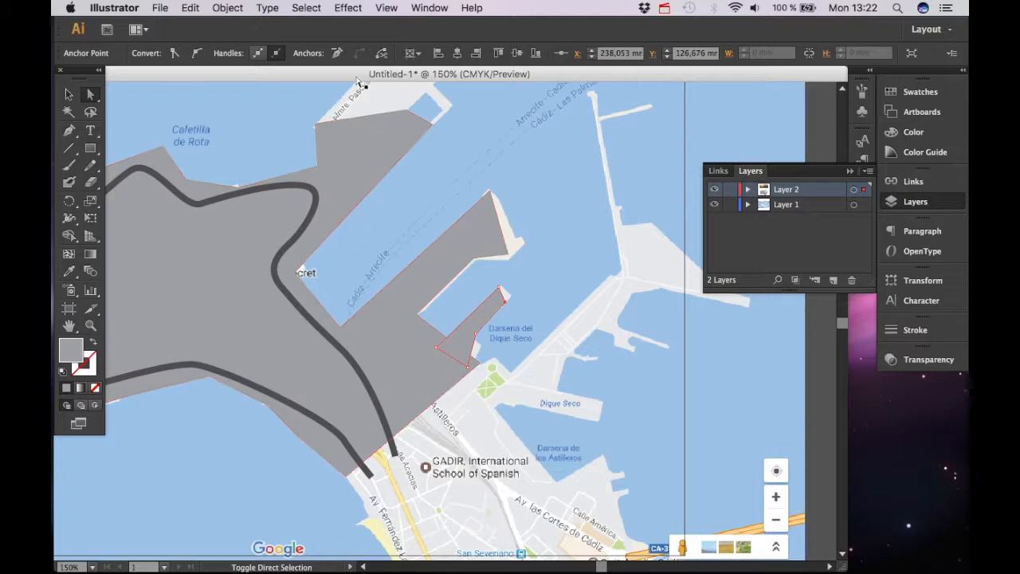
pyautogui.click(387, 346)
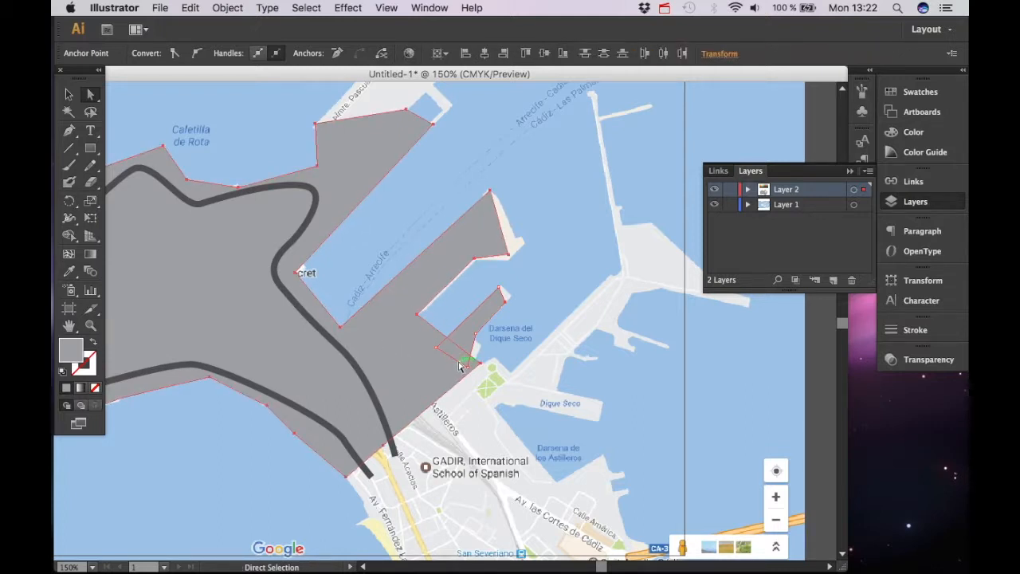
# Merge the pier and land shapes using Pathfinder's Unite
pyautogui.click(849, 171)
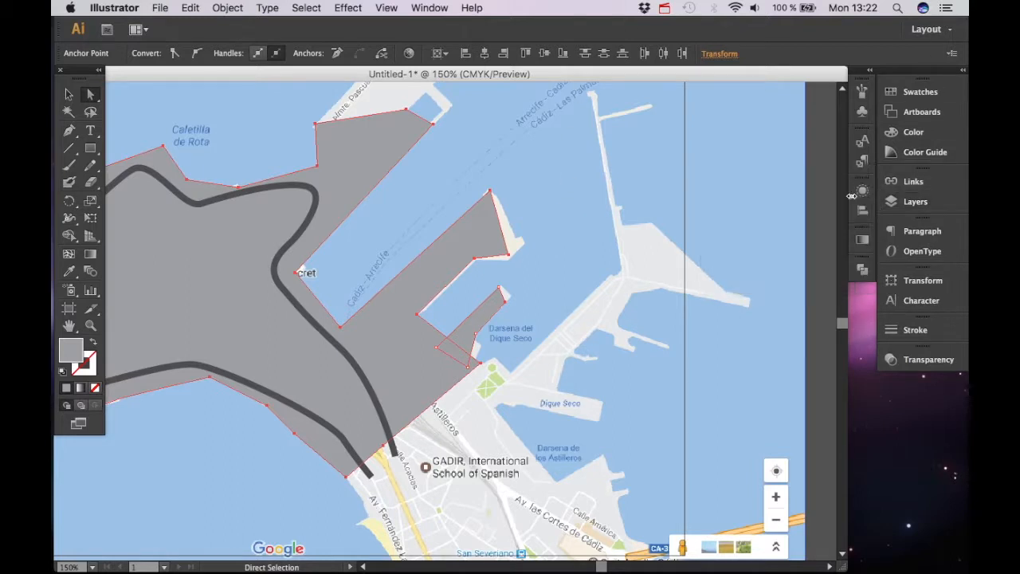
pyautogui.click(861, 271)
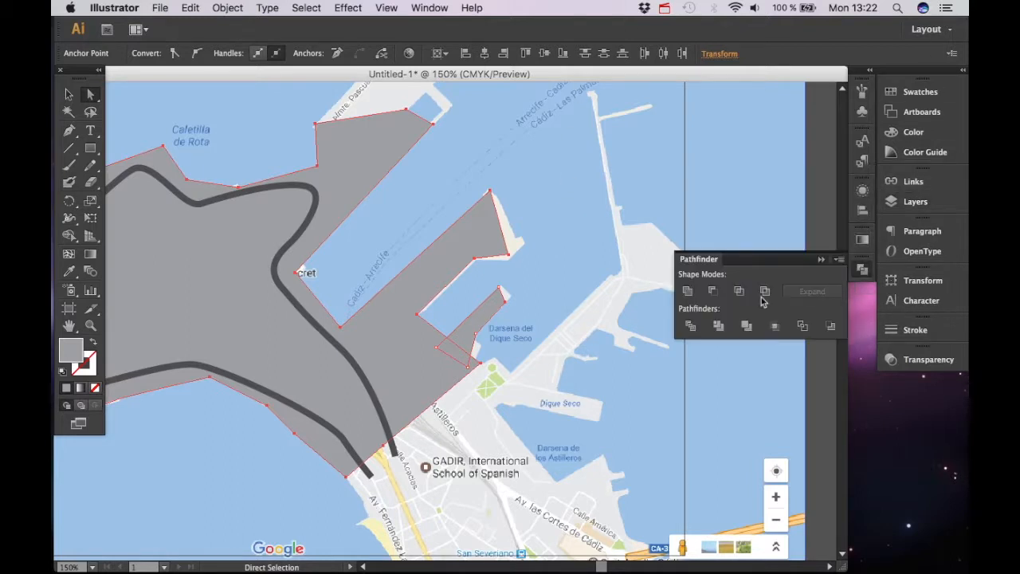
pyautogui.click(688, 293)
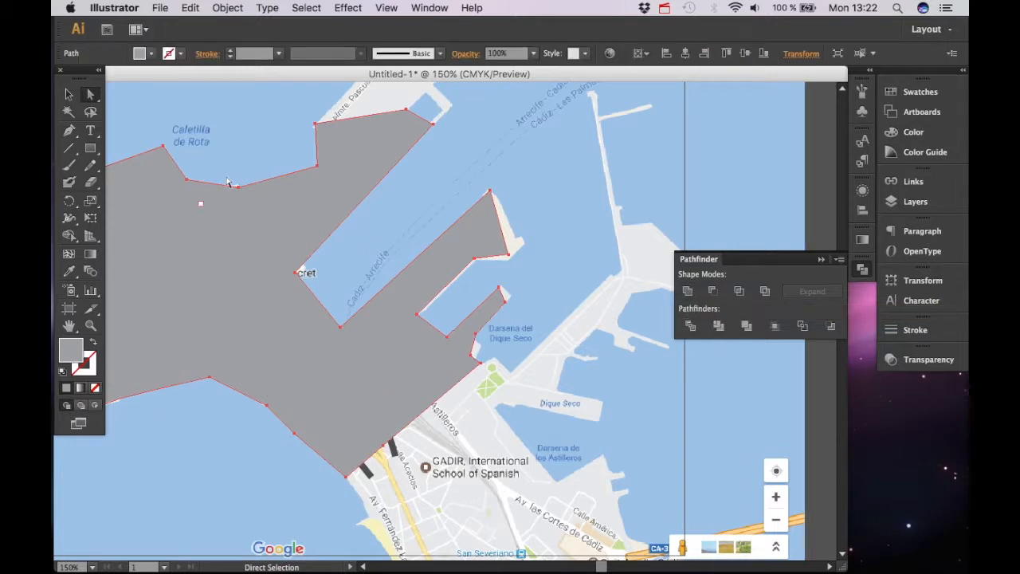
# Send the merged land shape to the back so the track line sits above it
pyautogui.press('space')
pyautogui.moveTo(324, 331); pyautogui.dragTo(479, 296)
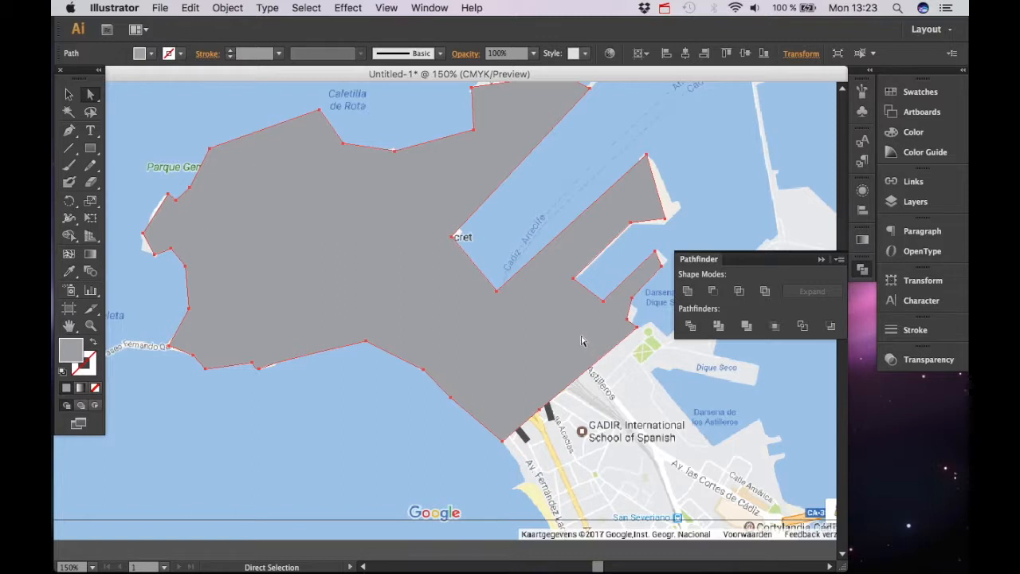
pyautogui.press('v')
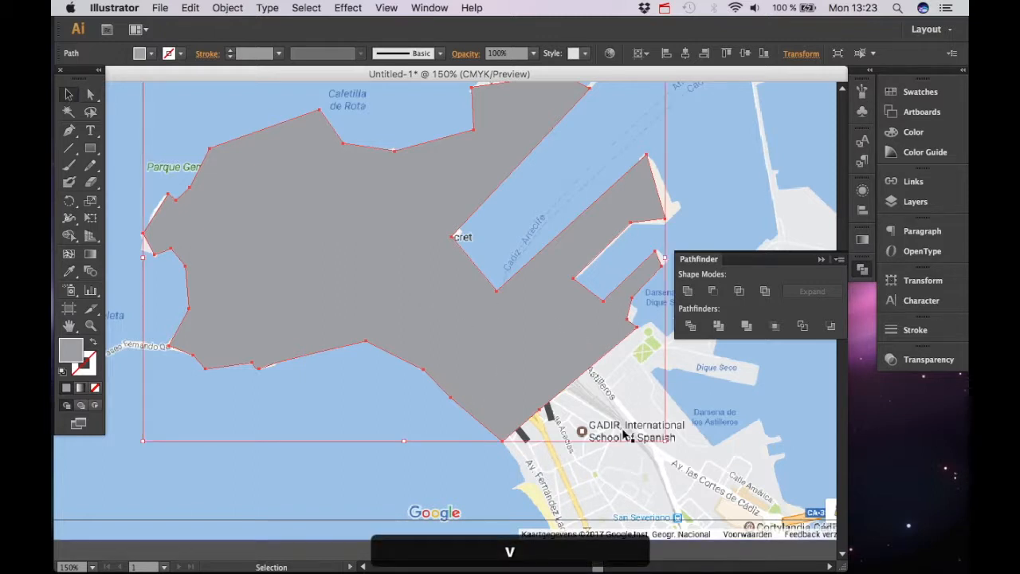
pyautogui.press('super')
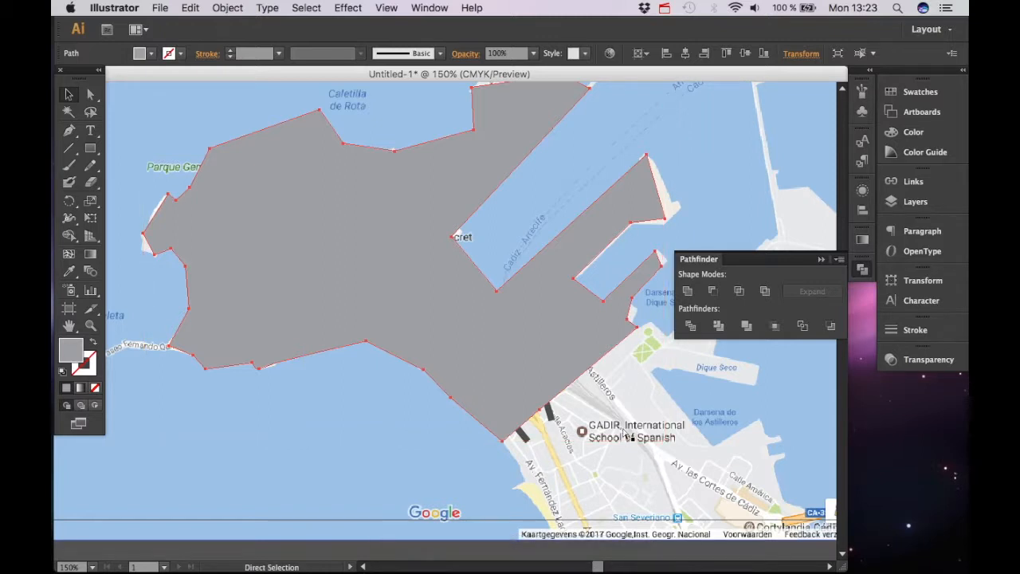
pyautogui.press('super+shift+bracketleft')
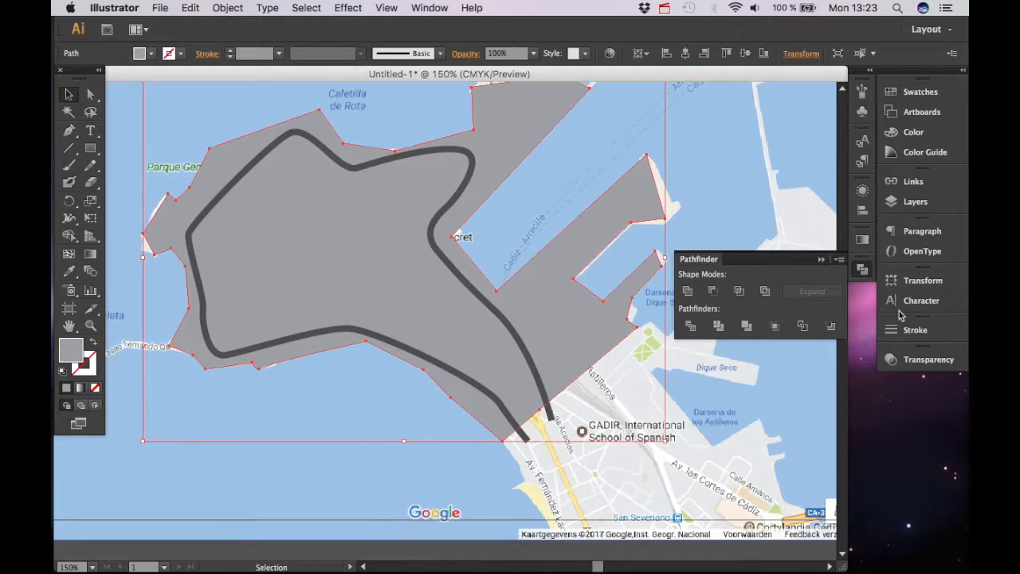
# Draw a rectangle covering the whole map area with the Rectangle tool
pyautogui.click(822, 259)
pyautogui.press('space')
pyautogui.moveTo(530, 377); pyautogui.dragTo(551, 402)
pyautogui.press('super+minus')
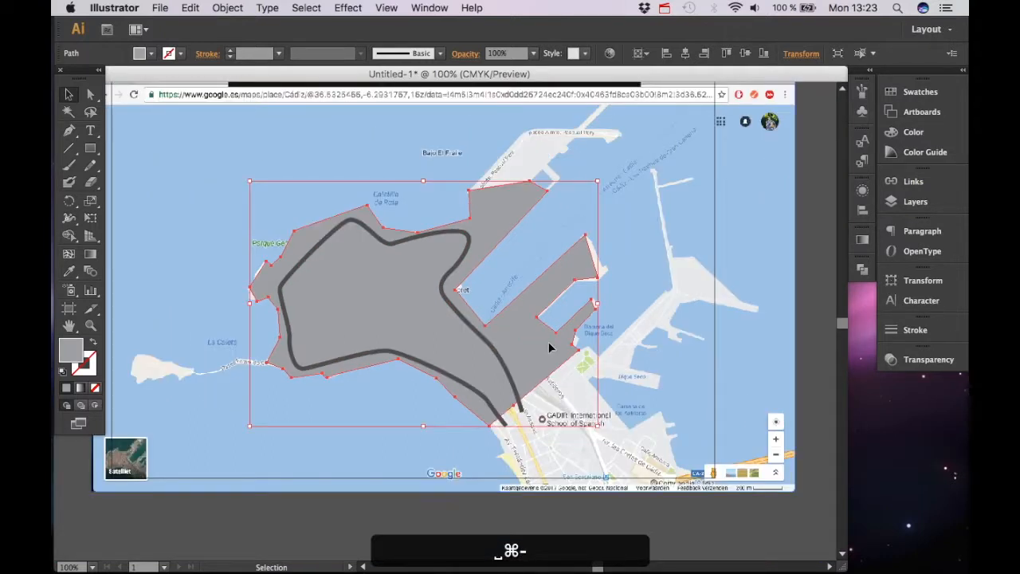
pyautogui.press('m')
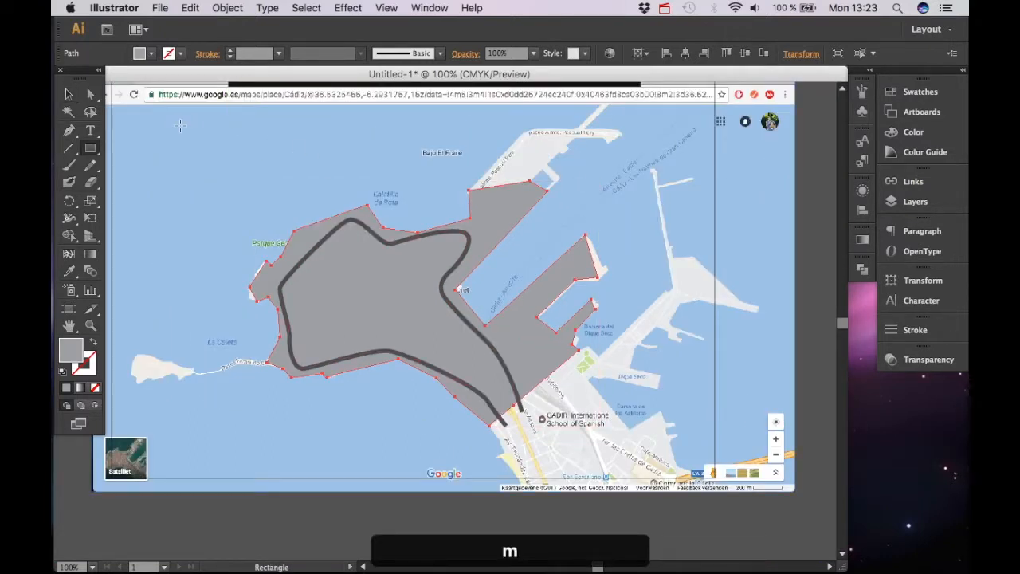
pyautogui.click(915, 202)
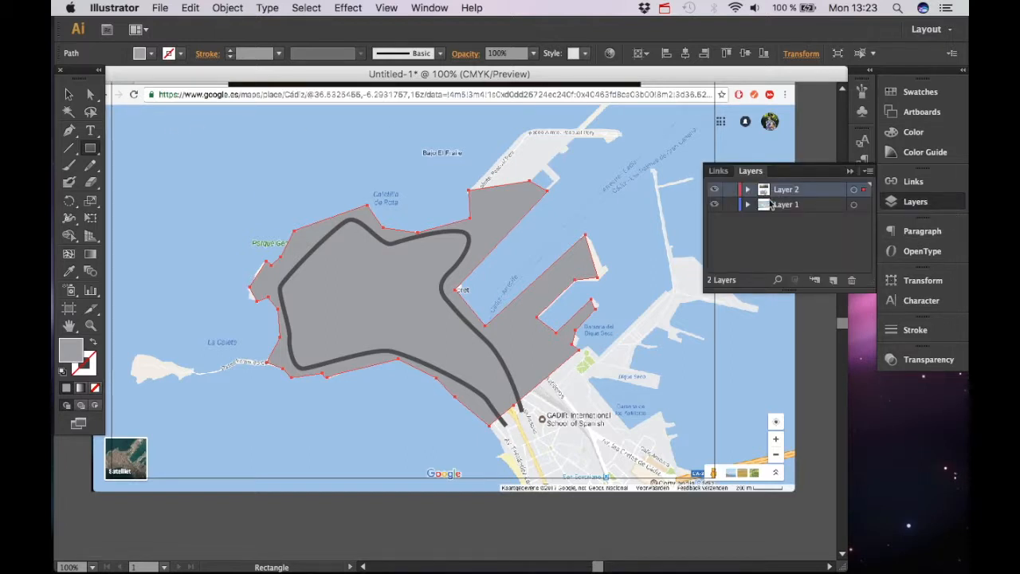
pyautogui.moveTo(174, 129); pyautogui.dragTo(696, 441)
pyautogui.press('space')
pyautogui.moveTo(379, 292); pyautogui.dragTo(490, 547)
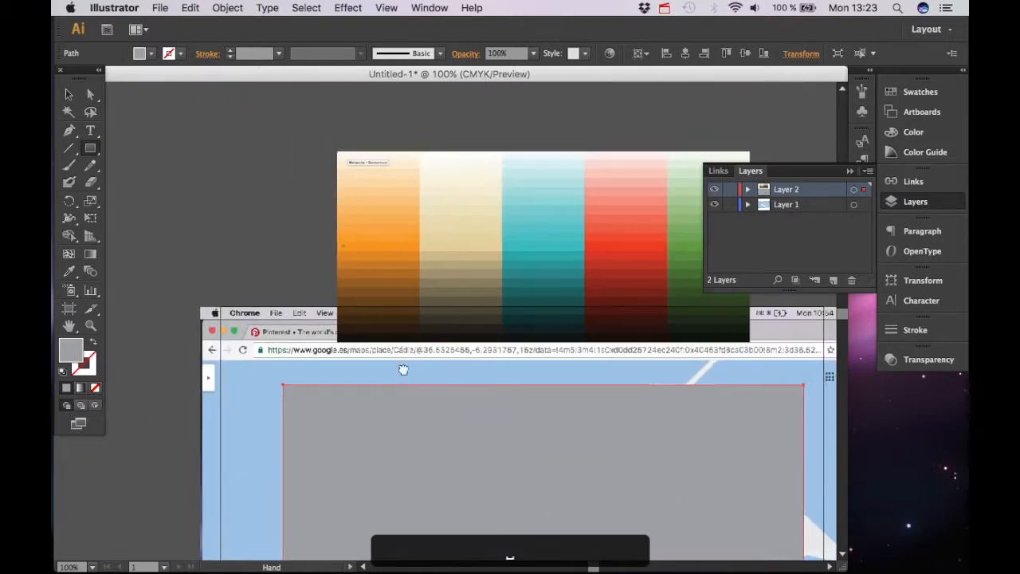
# Fill the map-covering rectangle with the teal colour sampled from the palette image using the Eyedropper
pyautogui.moveTo(428, 377); pyautogui.dragTo(341, 337)
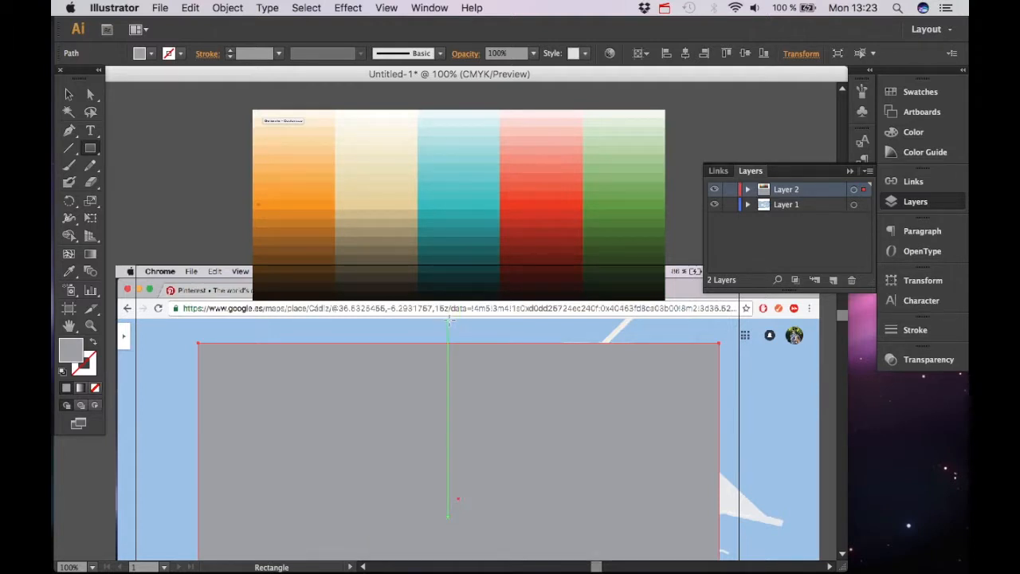
pyautogui.press('i')
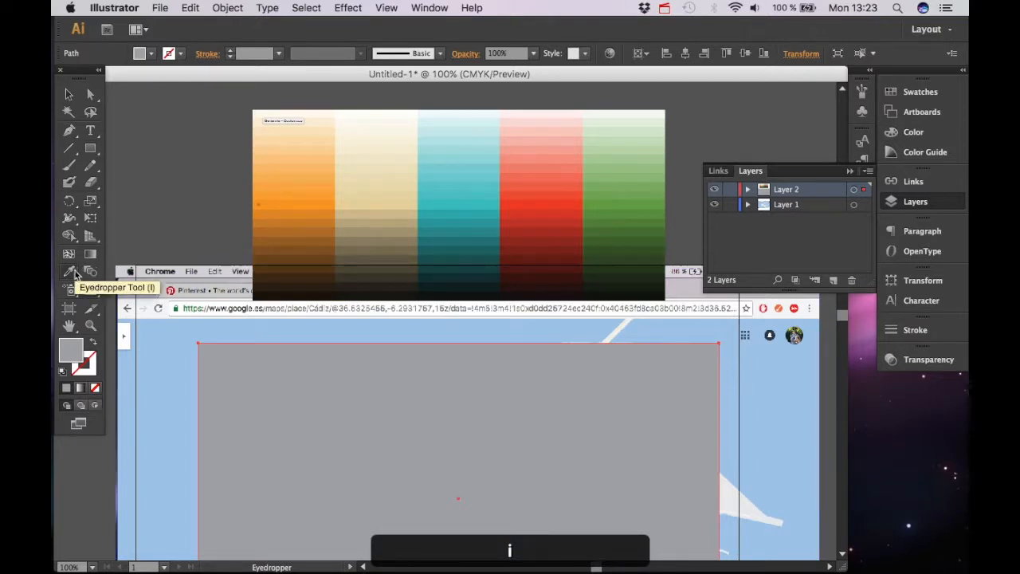
pyautogui.click(489, 200)
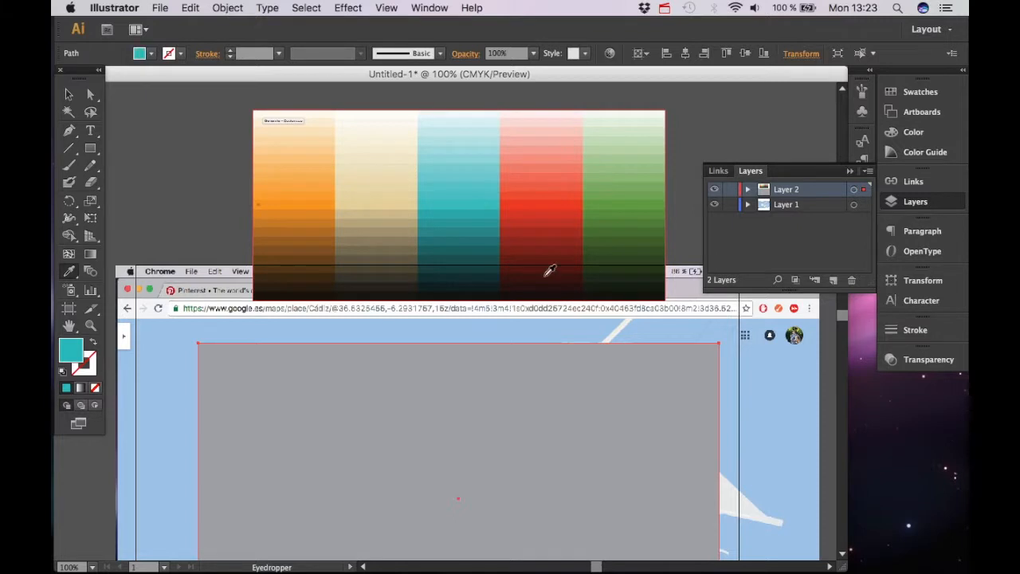
# Send the teal rectangle to the back so it sits behind the land and track
pyautogui.press('space')
pyautogui.moveTo(489, 476); pyautogui.dragTo(468, 298)
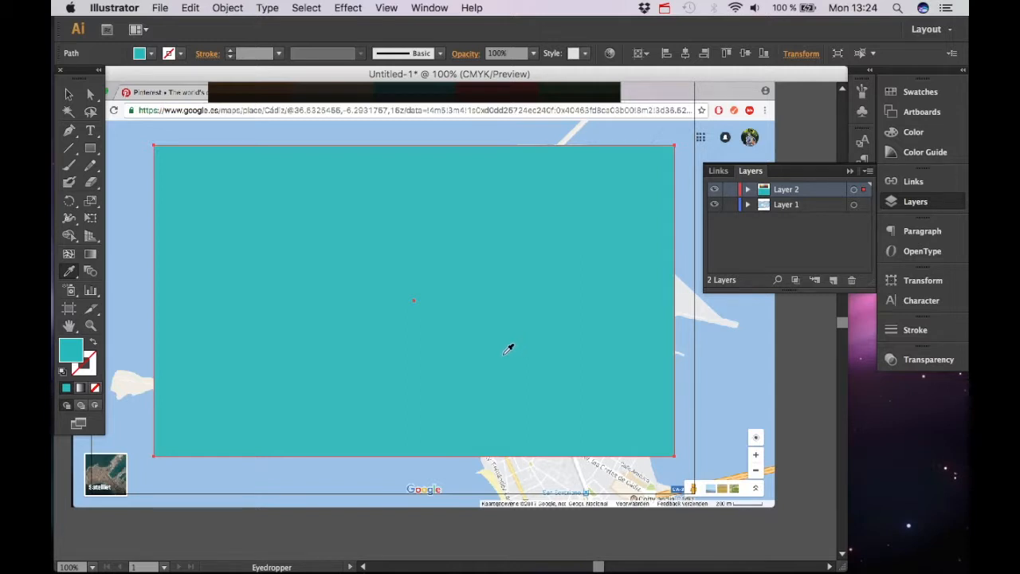
pyautogui.press('v')
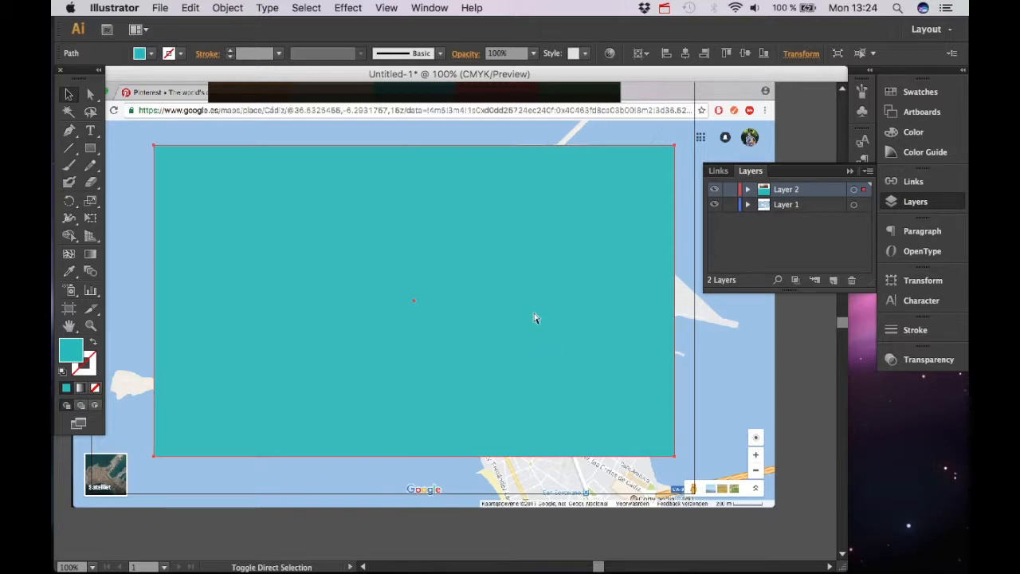
pyautogui.press('super+shift+bracketleft')
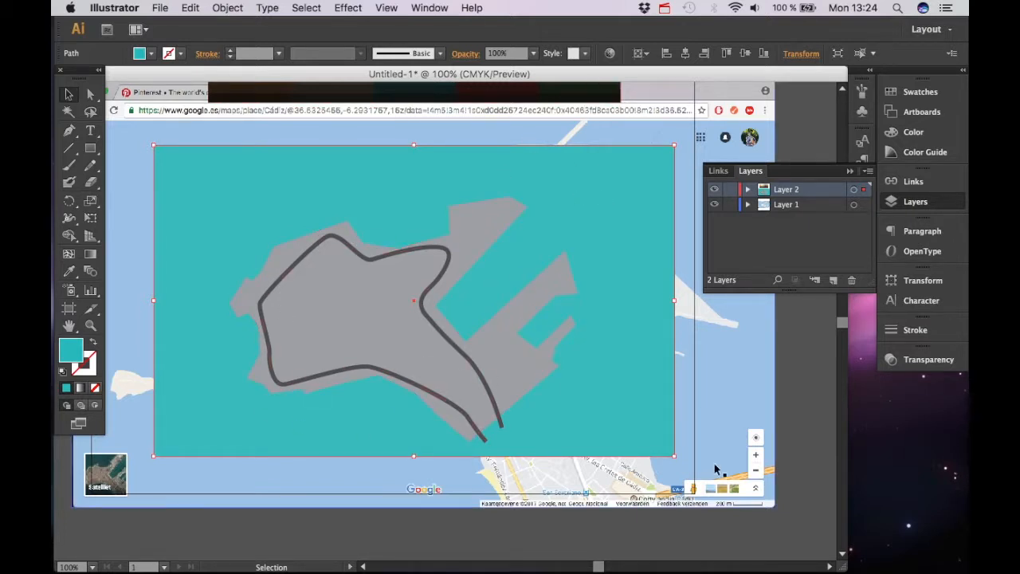
# Zoom into the harbour's lower end and move the land shape's corner down toward the track's end
pyautogui.press('super+equal')
pyautogui.press('super+equal')
pyautogui.press('space')
pyautogui.moveTo(521, 378); pyautogui.dragTo(375, 216)
pyautogui.press('space')
pyautogui.moveTo(403, 374); pyautogui.dragTo(523, 383)
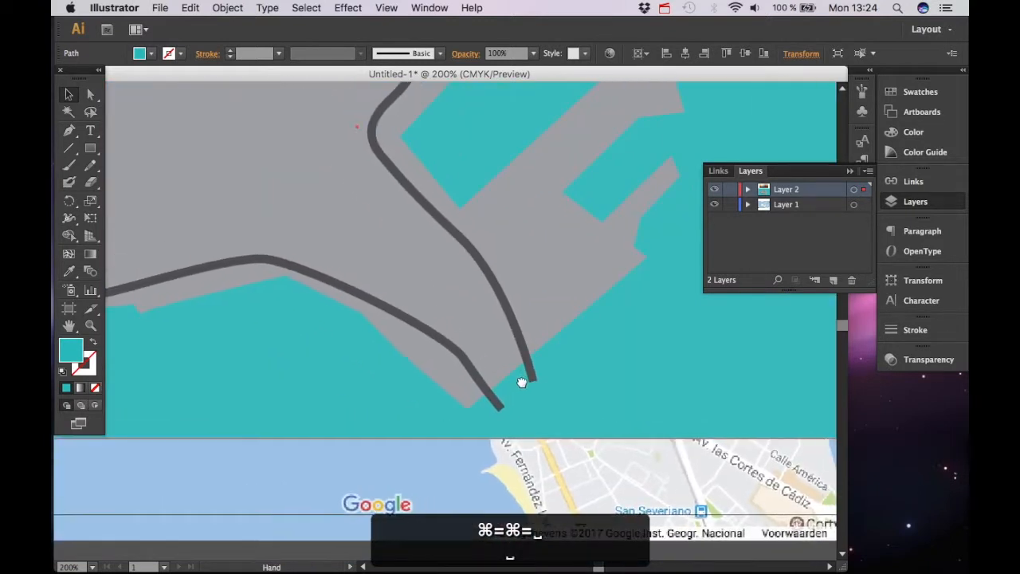
pyautogui.press('a')
pyautogui.click(628, 263)
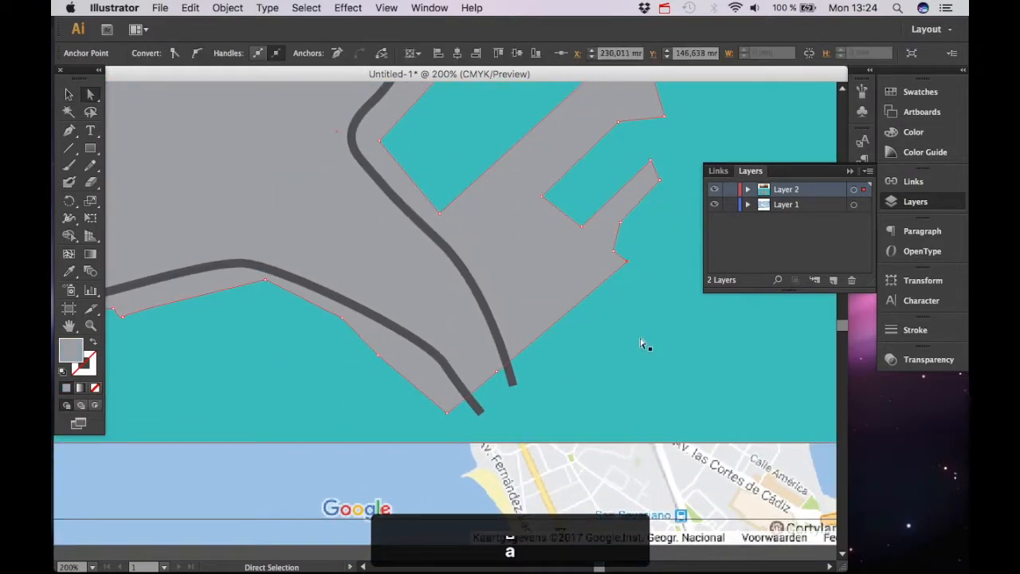
pyautogui.press('space')
pyautogui.moveTo(644, 345); pyautogui.dragTo(533, 337)
pyautogui.moveTo(520, 256); pyautogui.dragTo(588, 351)
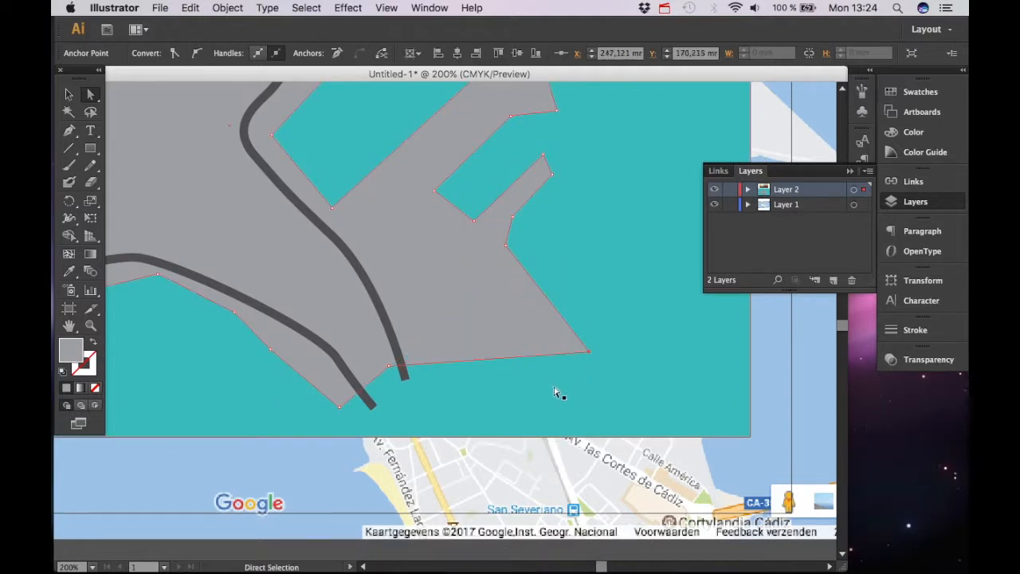
# Add an anchor point on the land's lower edge and drag the corner down level with the bottom edge
pyautogui.press('p')
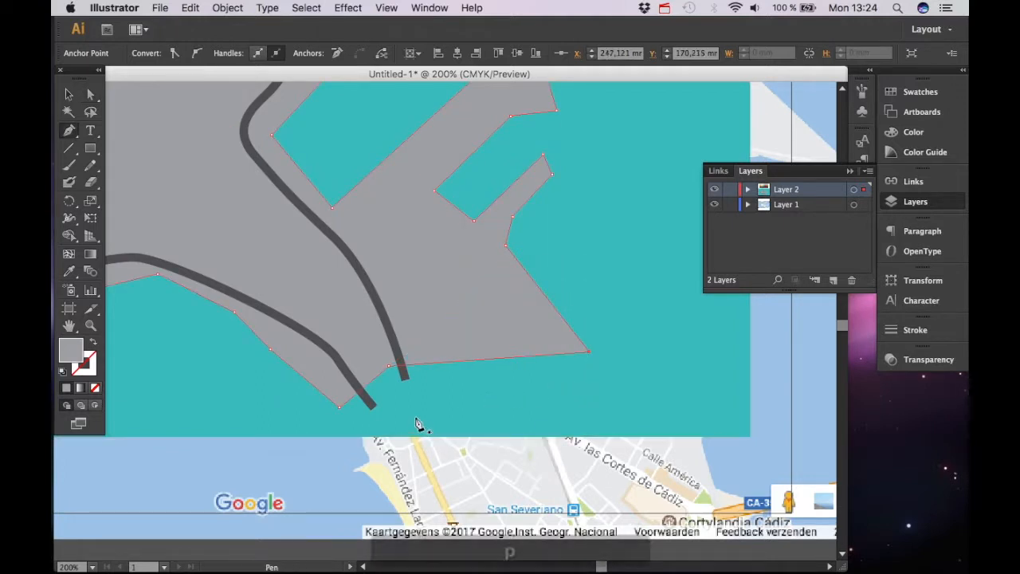
pyautogui.click(389, 366)
pyautogui.press('a')
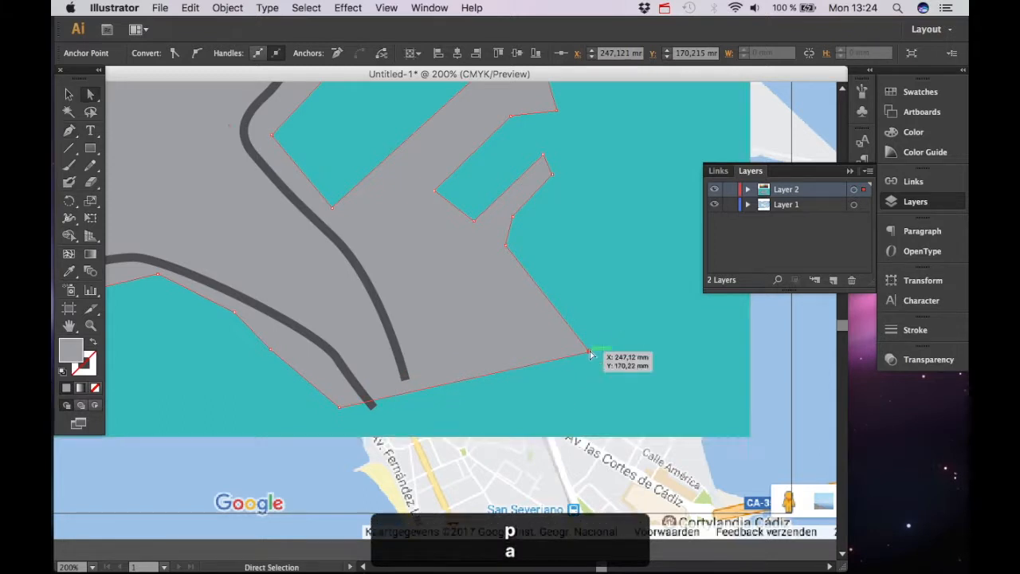
pyautogui.moveTo(596, 361); pyautogui.dragTo(645, 411)
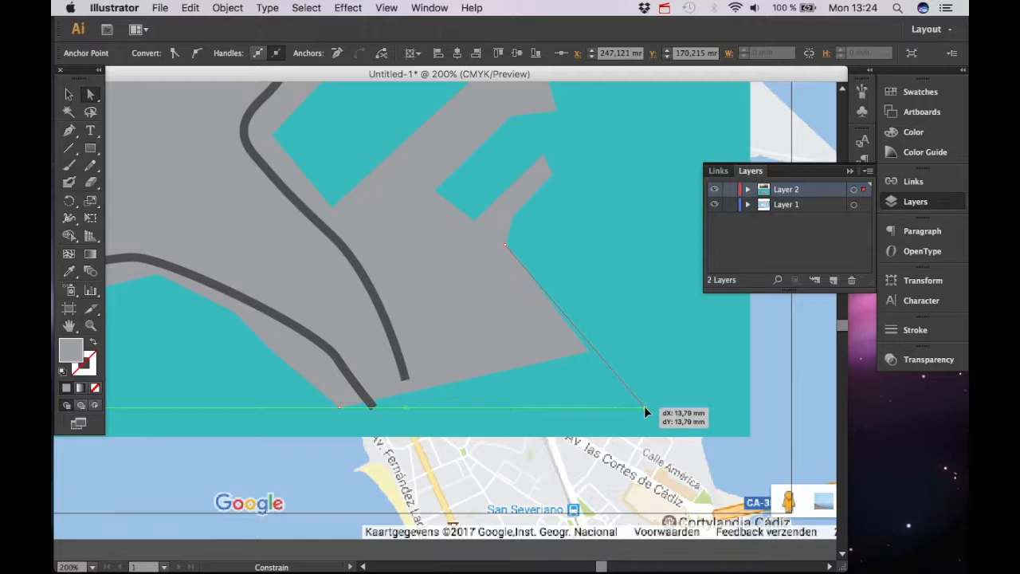
pyautogui.moveTo(646, 412); pyautogui.dragTo(646, 412)
# Select the track line and smooth its upper curves by adjusting anchor points and handles
pyautogui.press('space')
pyautogui.moveTo(513, 383); pyautogui.dragTo(688, 441)
pyautogui.moveTo(375, 326); pyautogui.dragTo(515, 414)
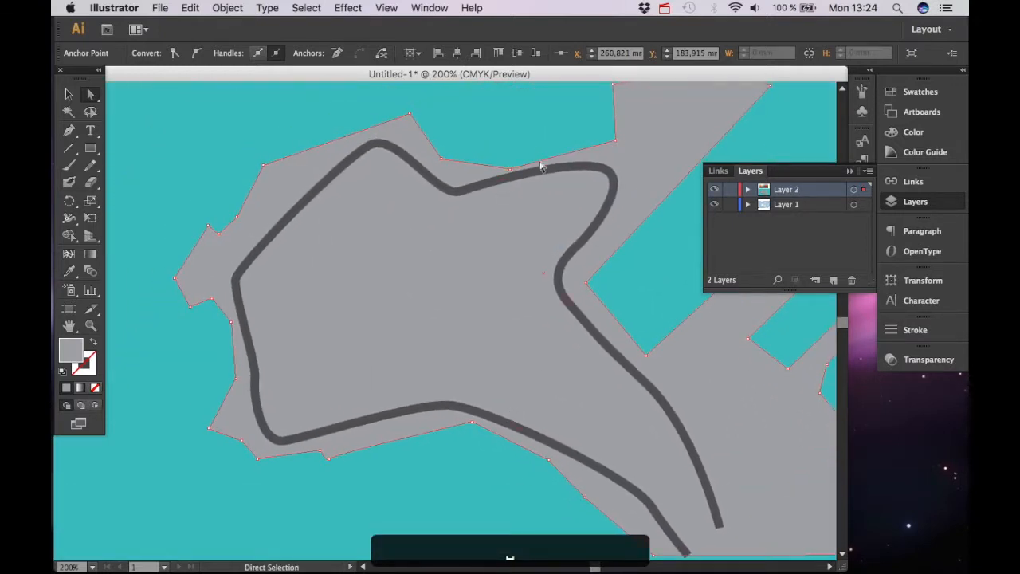
pyautogui.click(483, 183)
pyautogui.moveTo(460, 193); pyautogui.dragTo(467, 206)
pyautogui.moveTo(604, 170); pyautogui.dragTo(598, 182)
pyautogui.moveTo(370, 145); pyautogui.dragTo(374, 172)
pyautogui.moveTo(236, 279); pyautogui.dragTo(243, 271)
pyautogui.moveTo(257, 376); pyautogui.dragTo(276, 366)
pyautogui.moveTo(244, 276)
pyautogui.mouseDown()
pyautogui.moveTo(271, 278)
pyautogui.moveTo(255, 275)
pyautogui.mouseUp()
pyautogui.moveTo(287, 440); pyautogui.dragTo(299, 419)
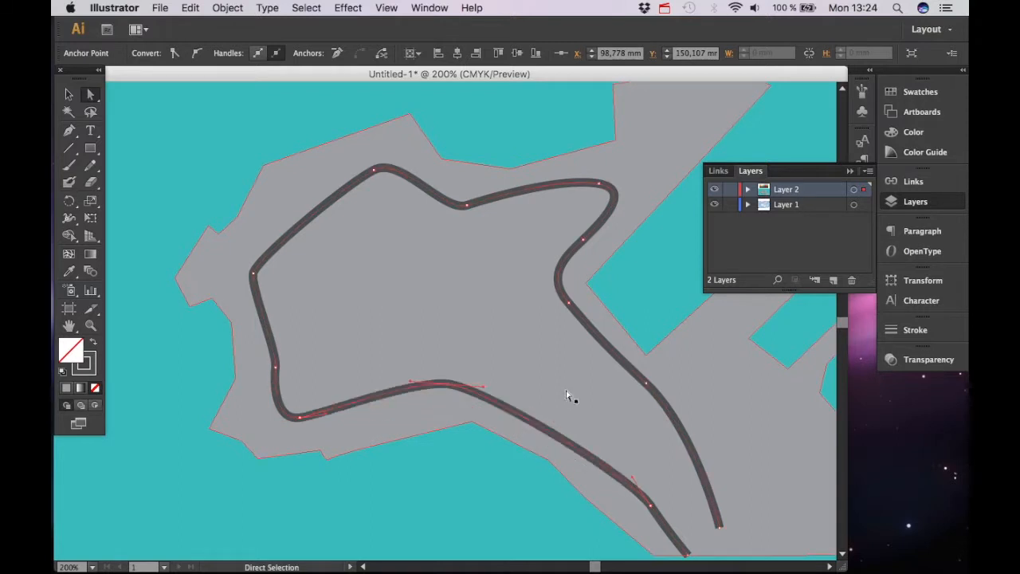
# Refine the track's lower straights and left bend by adjusting their anchor handles
pyautogui.scroll(-10, 564, 414)
pyautogui.moveTo(549, 383); pyautogui.dragTo(650, 410)
pyautogui.press('p')
pyautogui.press('a')
pyautogui.moveTo(266, 231); pyautogui.dragTo(305, 219)
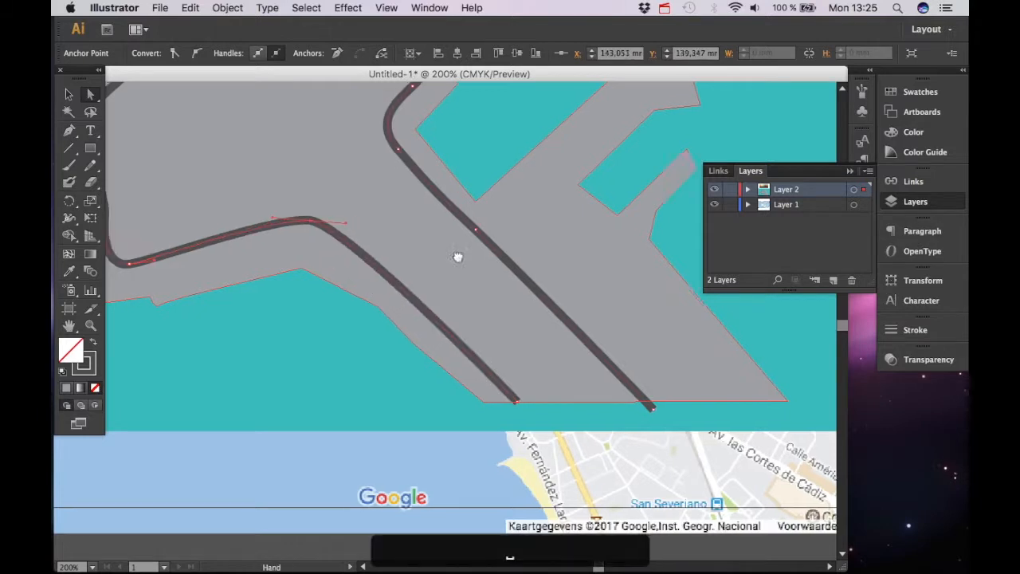
pyautogui.hscroll(-5, 399, 287)
pyautogui.scroll(1, 399, 287)
pyautogui.moveTo(334, 312); pyautogui.dragTo(348, 319)
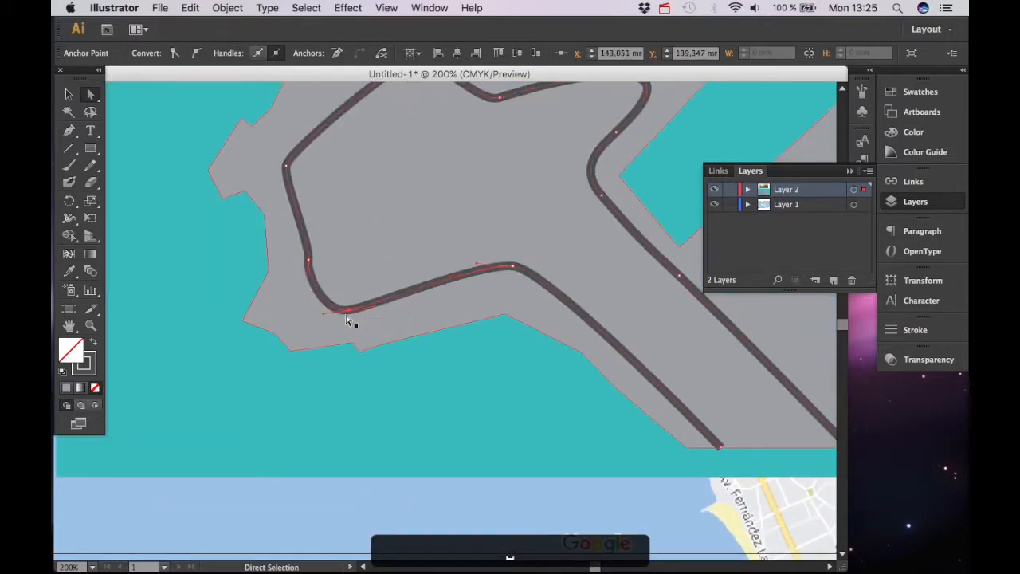
# Add an anchor point on the track's left side and reposition the nearby points
pyautogui.press('p')
pyautogui.click(310, 261)
pyautogui.press('space')
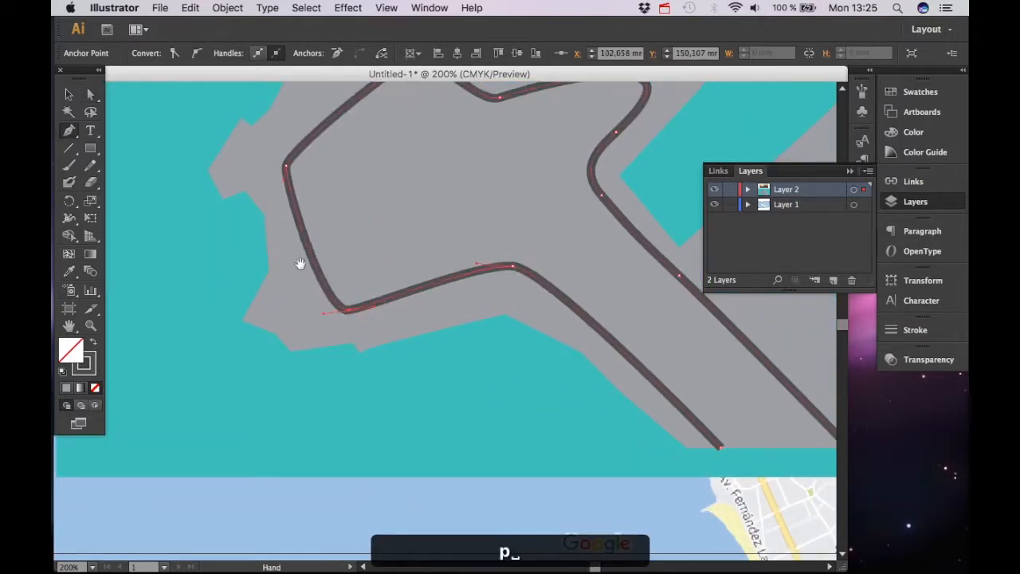
pyautogui.moveTo(298, 280); pyautogui.dragTo(309, 383)
pyautogui.press('a')
pyautogui.moveTo(300, 270); pyautogui.dragTo(310, 265)
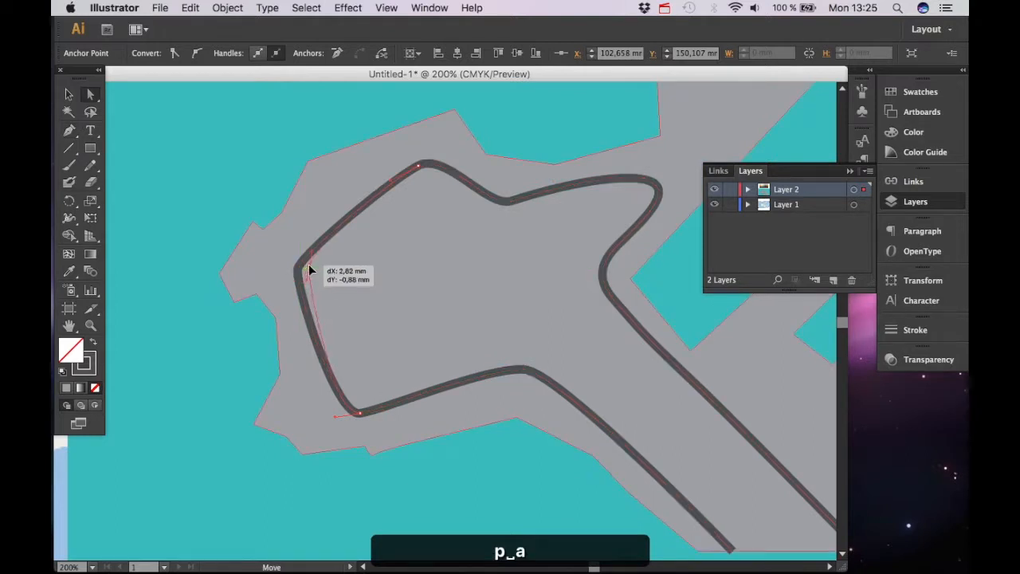
pyautogui.moveTo(419, 173); pyautogui.dragTo(427, 177)
# Fine-tune the remaining track anchor points around the loop and the pier curve
pyautogui.press('space')
pyautogui.moveTo(668, 176); pyautogui.dragTo(497, 216)
pyautogui.press('space')
pyautogui.moveTo(544, 382); pyautogui.dragTo(469, 285)
pyautogui.moveTo(397, 225); pyautogui.dragTo(390, 236)
pyautogui.moveTo(475, 304); pyautogui.dragTo(468, 312)
pyautogui.press('space')
pyautogui.moveTo(330, 295); pyautogui.dragTo(497, 428)
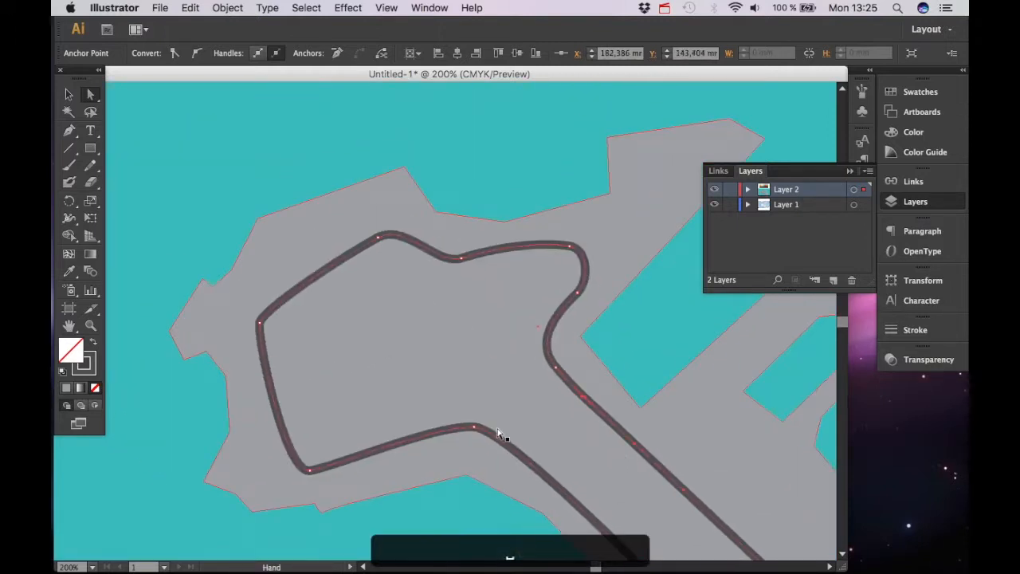
pyautogui.moveTo(417, 351); pyautogui.dragTo(505, 298)
pyautogui.press('space')
pyautogui.moveTo(497, 245); pyautogui.dragTo(366, 263)
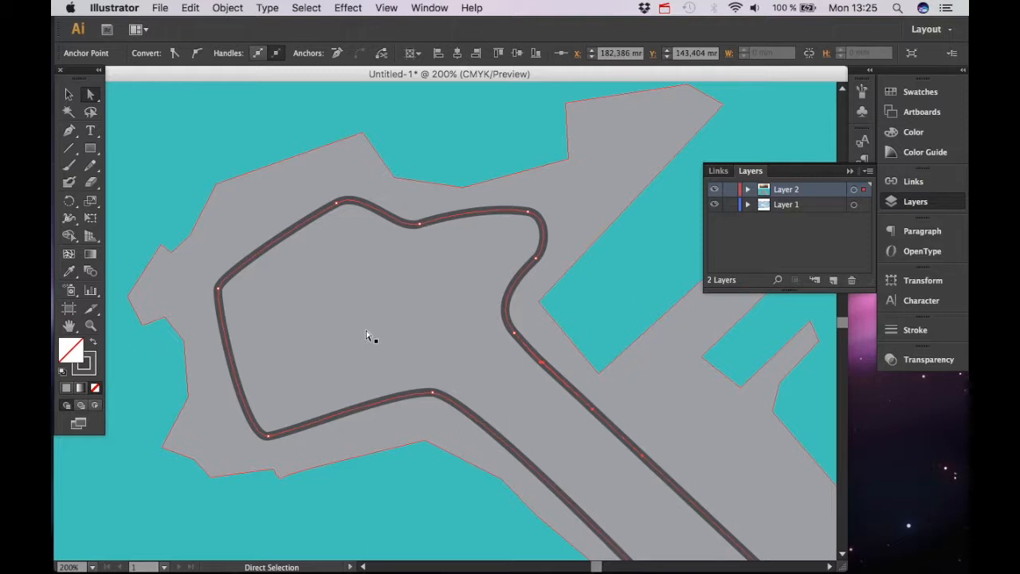
# Duplicate the land shape and give the copy a darker grey fill
pyautogui.press('v')
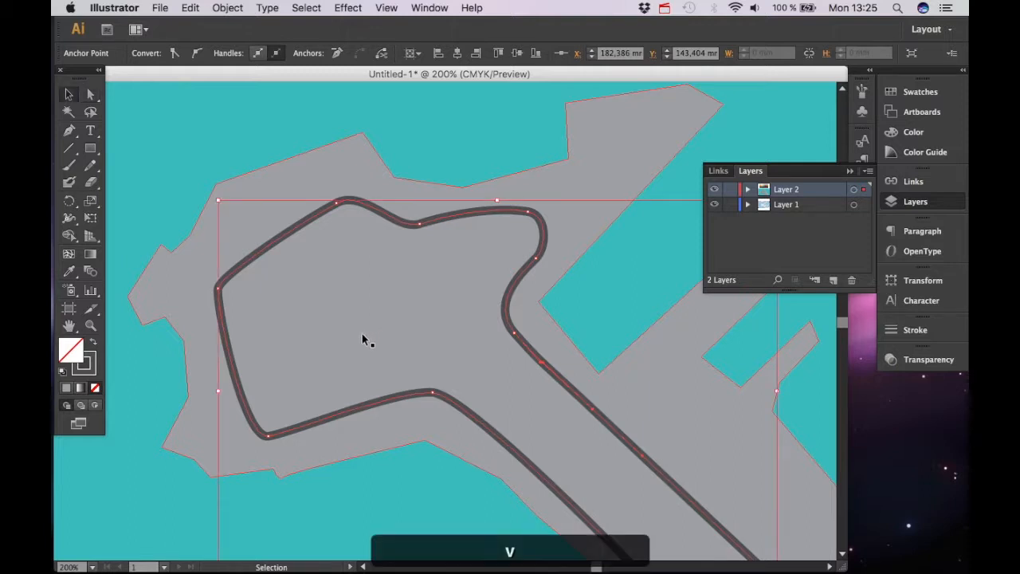
pyautogui.click(353, 158)
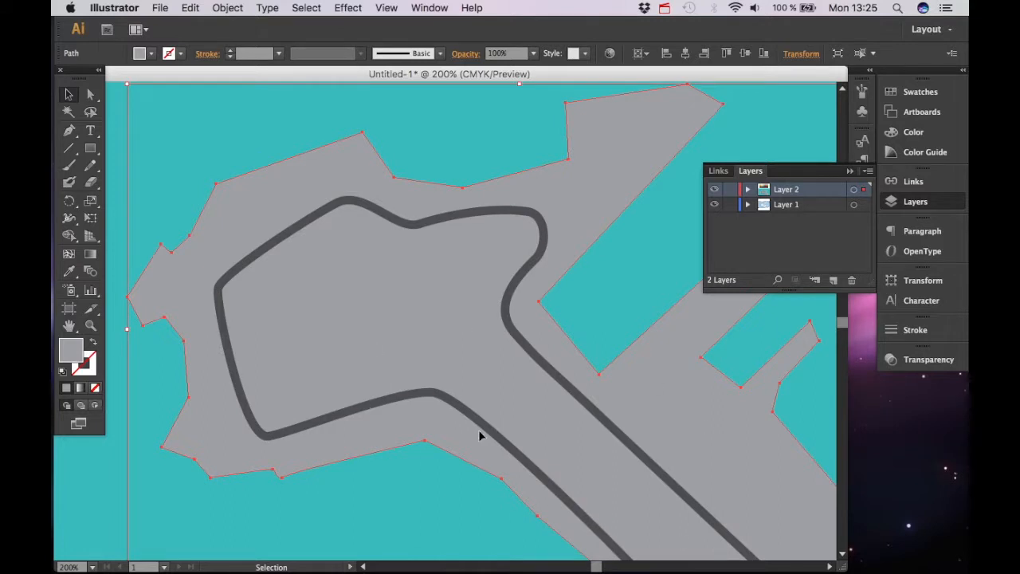
pyautogui.press('a')
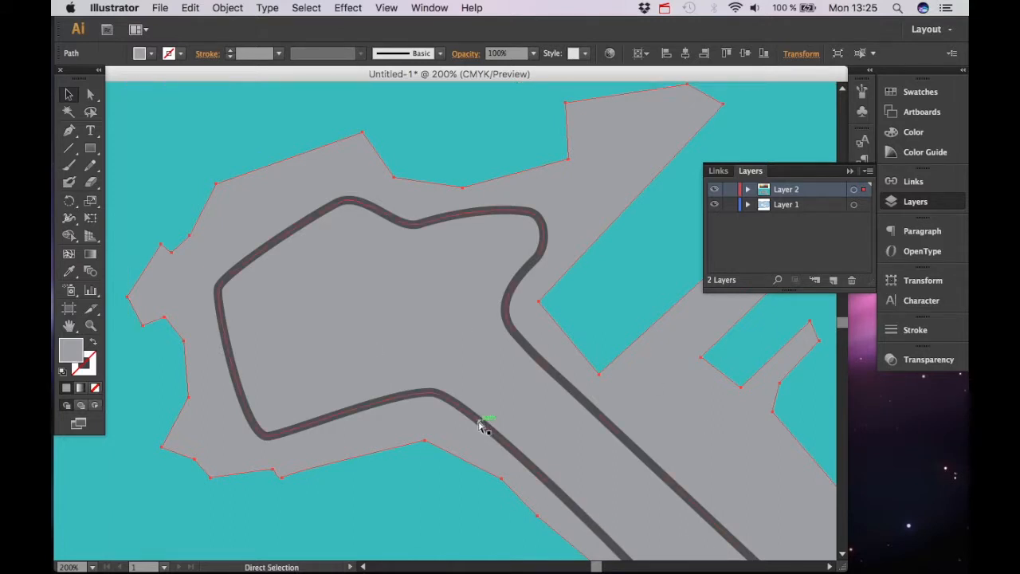
pyautogui.press('super+c')
pyautogui.press('super+v')
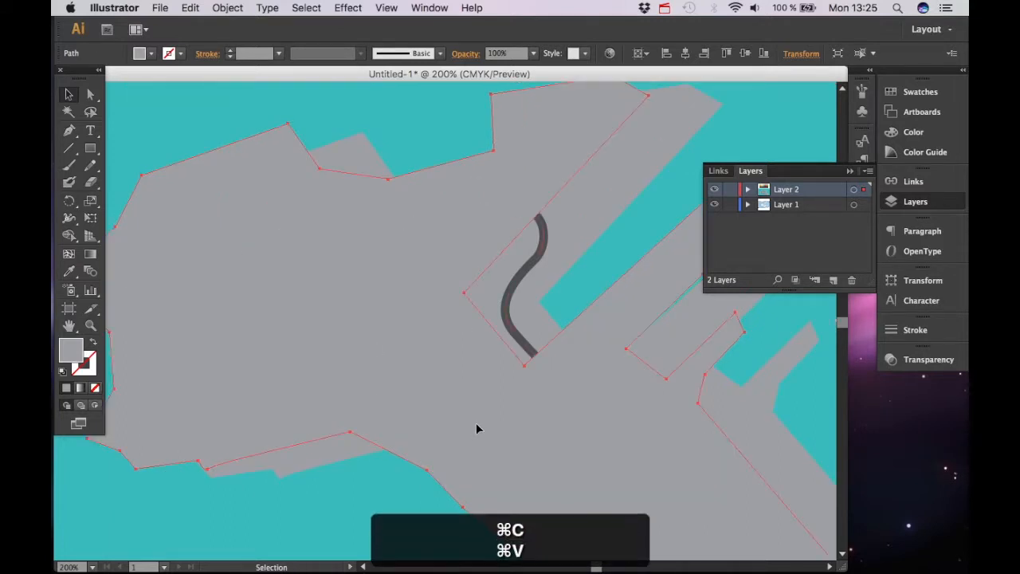
pyautogui.click(143, 53)
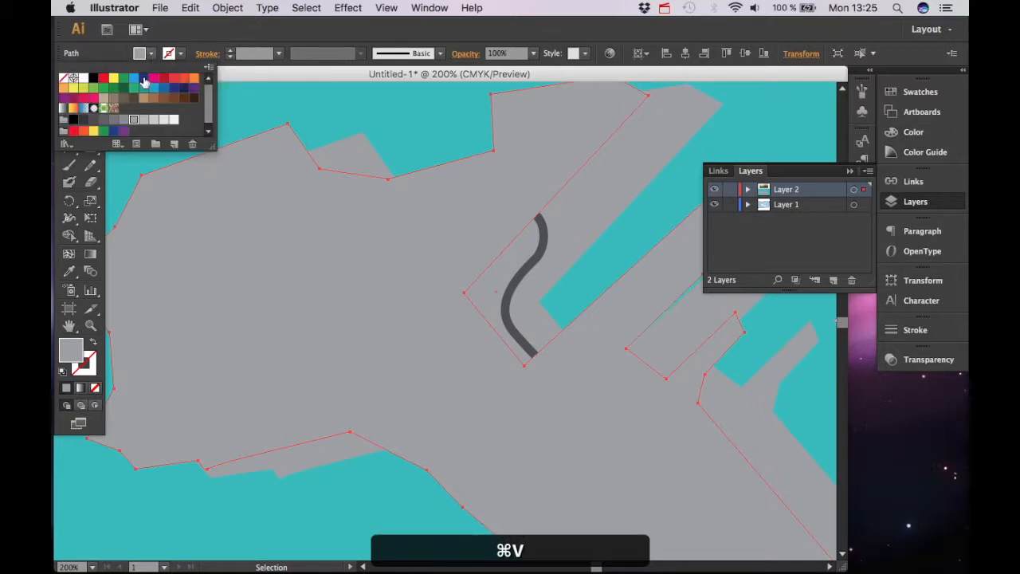
pyautogui.click(125, 124)
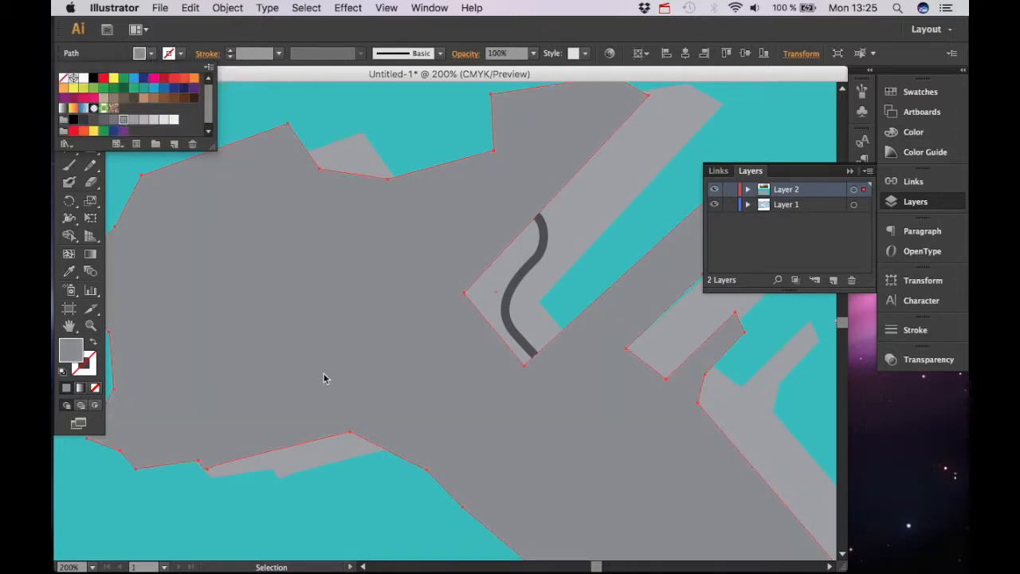
# Nudge the dark copy slightly offset from the land shape to form a shadow
pyautogui.press('space')
pyautogui.moveTo(387, 421); pyautogui.dragTo(327, 358)
pyautogui.moveTo(319, 318); pyautogui.dragTo(397, 343)
pyautogui.press('space')
pyautogui.moveTo(164, 299); pyautogui.dragTo(241, 292)
pyautogui.press('space')
pyautogui.moveTo(252, 358); pyautogui.dragTo(236, 406)
pyautogui.press('space')
pyautogui.moveTo(139, 431); pyautogui.dragTo(113, 445)
pyautogui.press('space')
pyautogui.moveTo(285, 292); pyautogui.dragTo(406, 281)
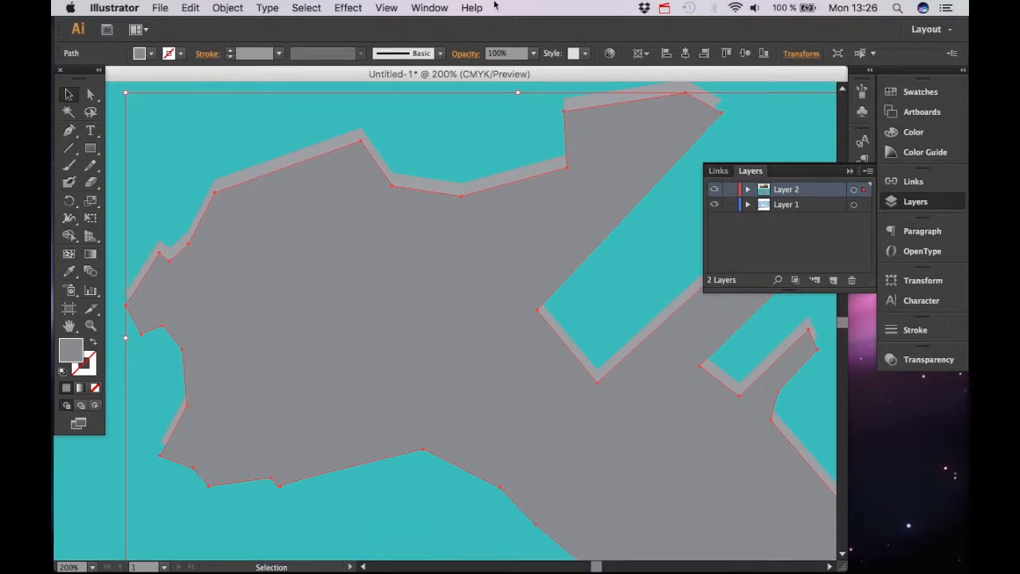
# Arrange the dark copy behind the land shape but above the teal rectangle
pyautogui.press('super+shift+bracketleft')
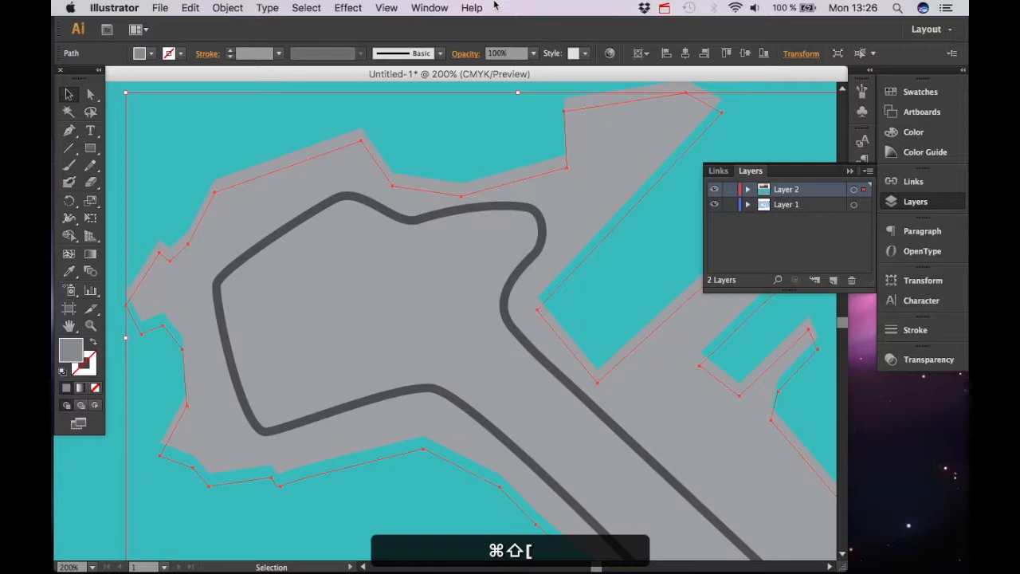
pyautogui.press('super+bracketright')
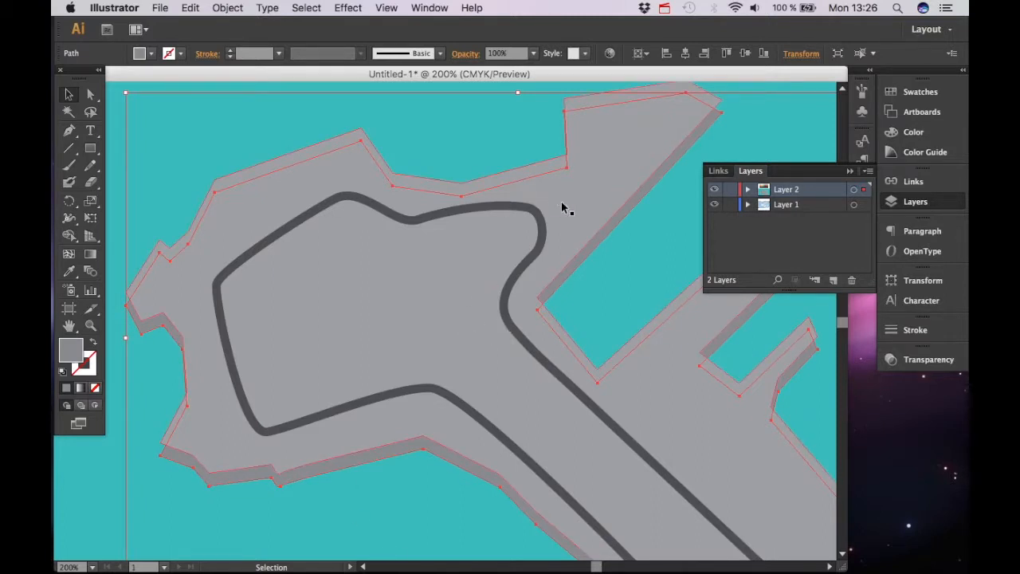
pyautogui.rightClick(601, 242)
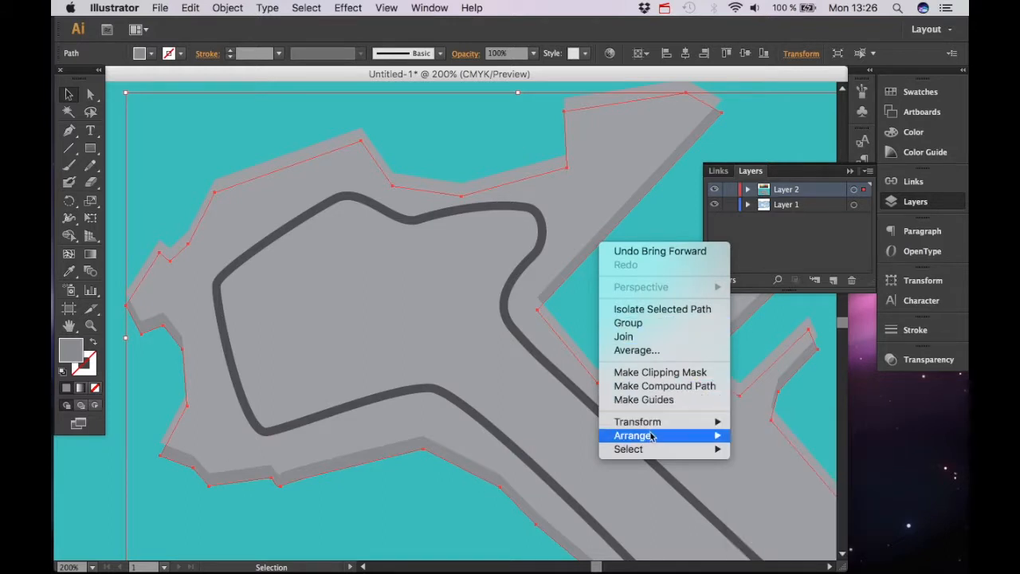
pyautogui.moveTo(652, 436)
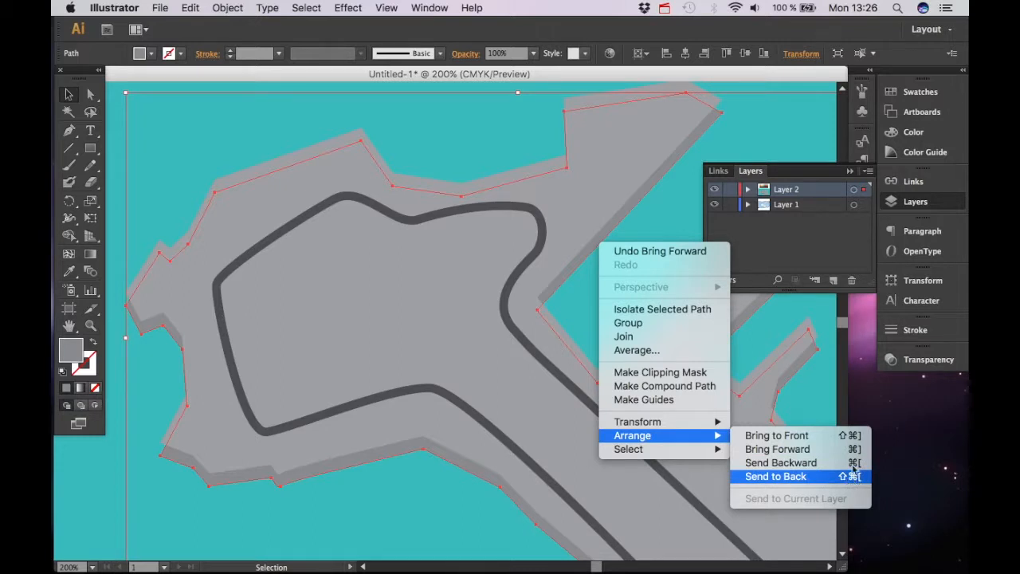
pyautogui.click(253, 504)
# Add an anchor point on the land shape's lower-left edge and move it onto the corner above the shadow
pyautogui.press('space')
pyautogui.moveTo(265, 476); pyautogui.dragTo(390, 392)
pyautogui.press('super+equal')
pyautogui.press('super+equal')
pyautogui.press('space')
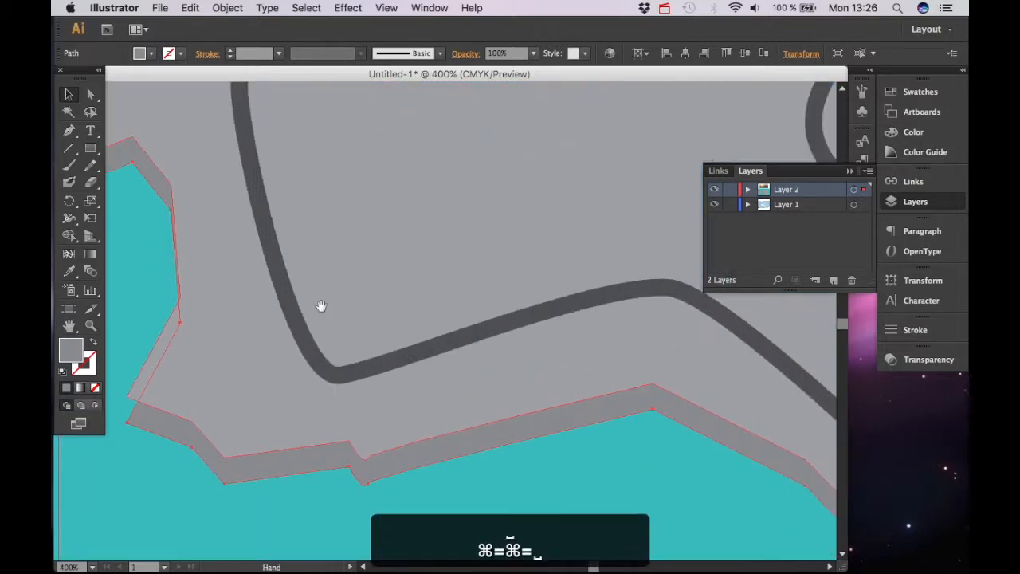
pyautogui.moveTo(321, 306); pyautogui.dragTo(394, 289)
pyautogui.moveTo(287, 375); pyautogui.dragTo(469, 380)
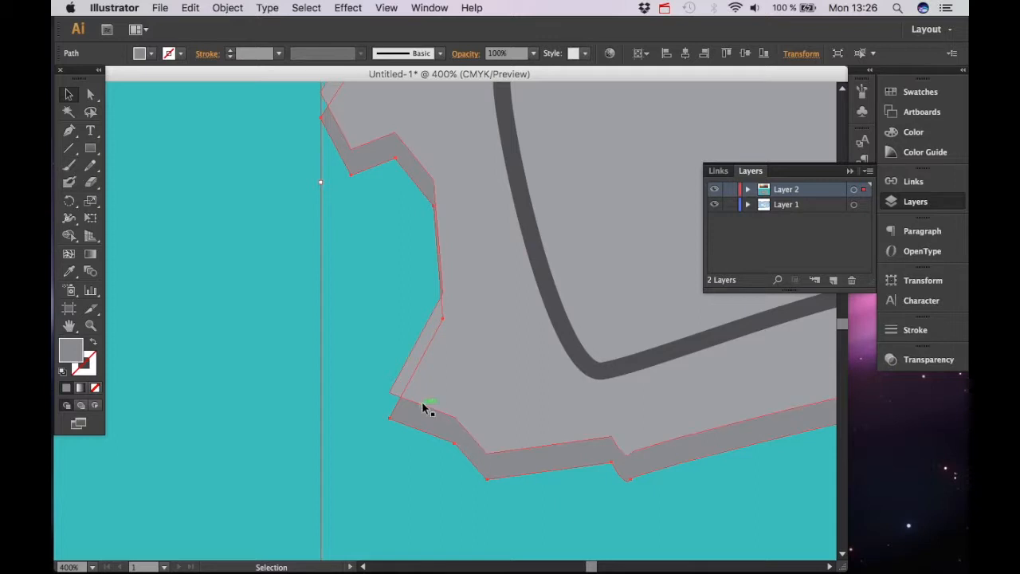
pyautogui.press('p')
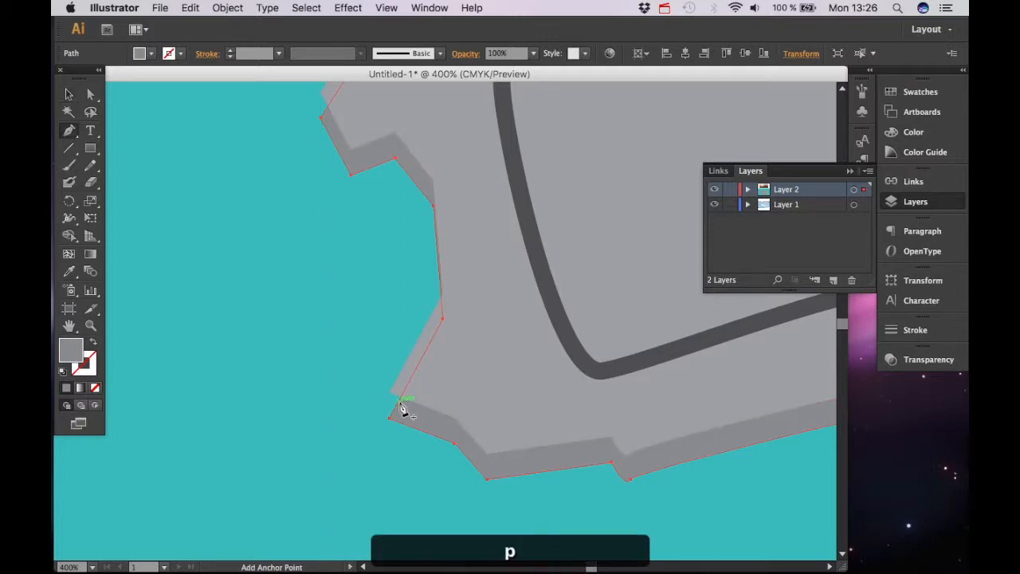
pyautogui.keyDown('super'); pyautogui.click(400, 408); pyautogui.keyUp('super')
pyautogui.press('a')
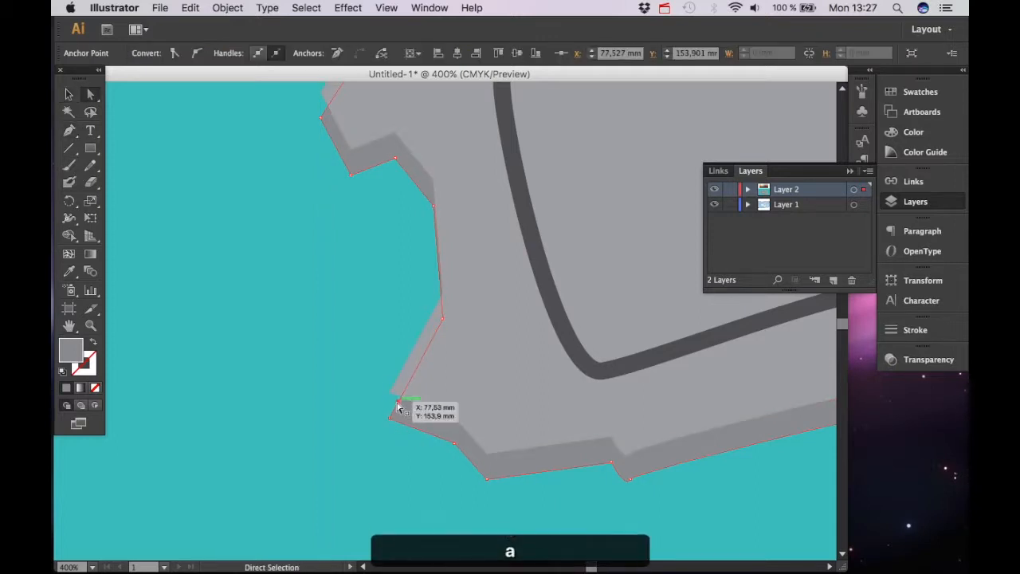
pyautogui.moveTo(399, 407); pyautogui.dragTo(390, 394)
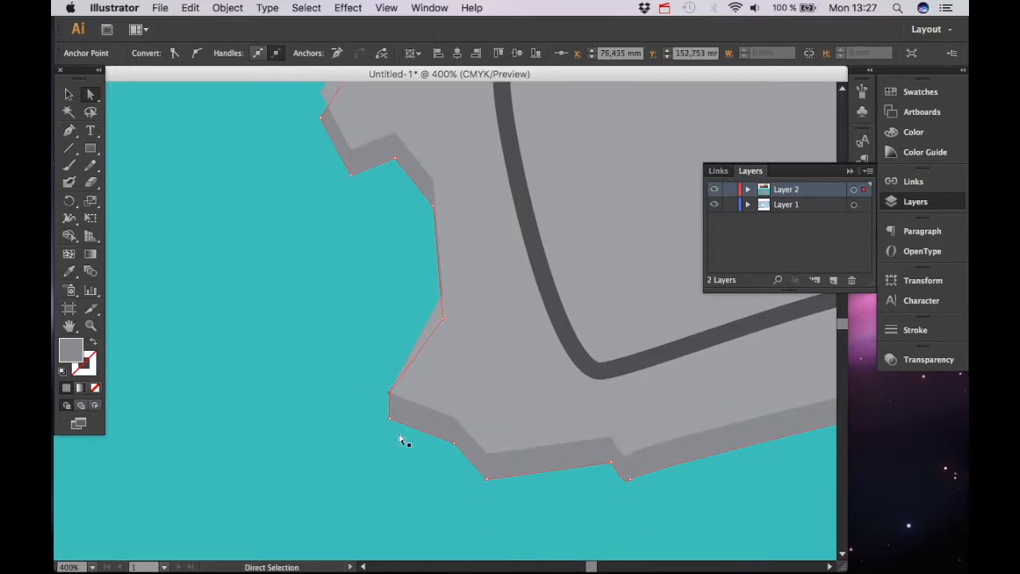
# Move the anchor at the land's western headland corner slightly upward to tidy the outline
pyautogui.scroll(5, 376, 299)
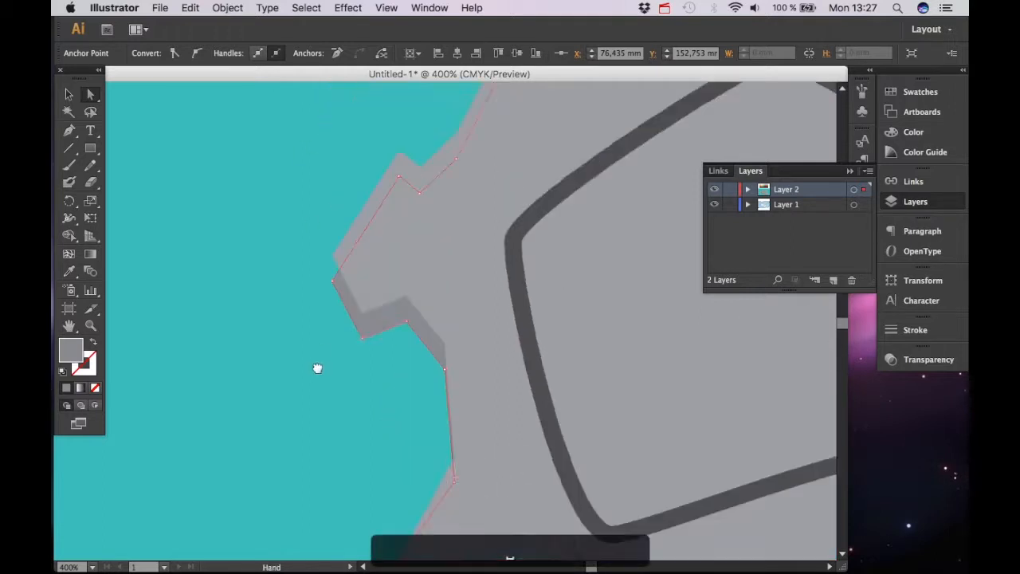
pyautogui.press('p')
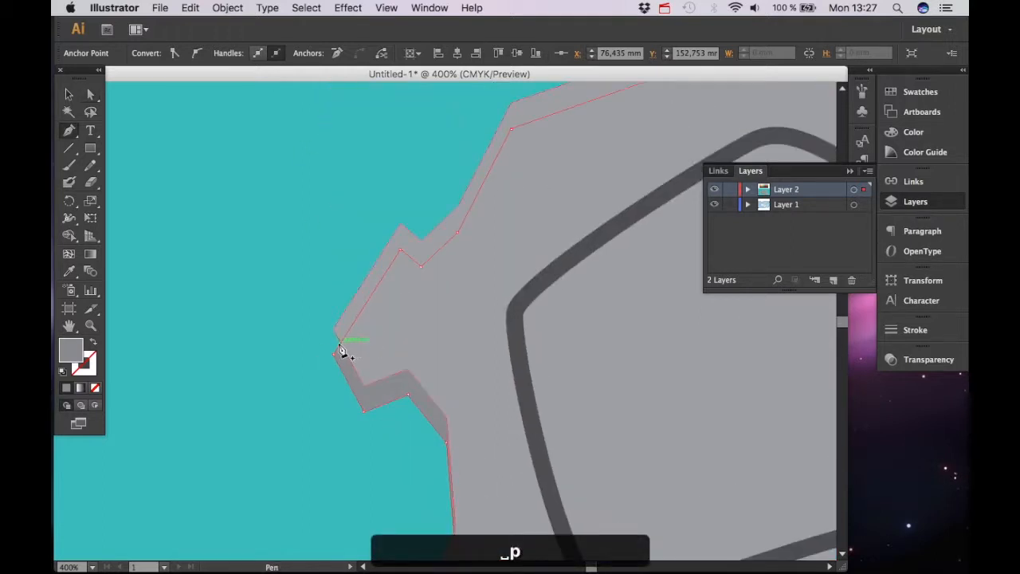
pyautogui.press('a')
pyautogui.moveTo(339, 352); pyautogui.dragTo(335, 337)
# Straighten the small notch on the land's southern edge, aligning the land and shadow anchors there
pyautogui.scroll(-10, 369, 391)
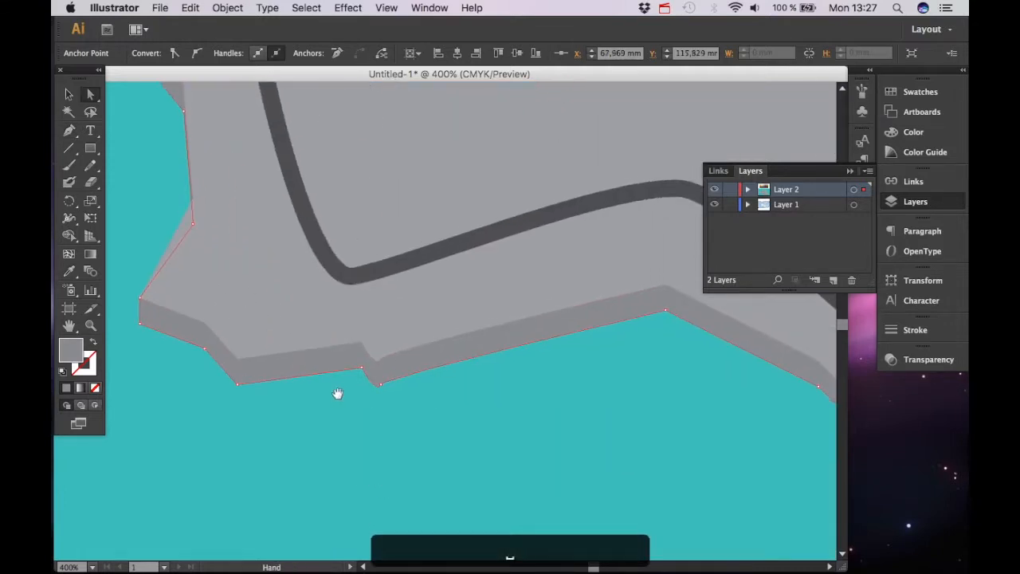
pyautogui.press('super+equal')
pyautogui.press('super+equal')
pyautogui.moveTo(325, 381); pyautogui.dragTo(307, 405)
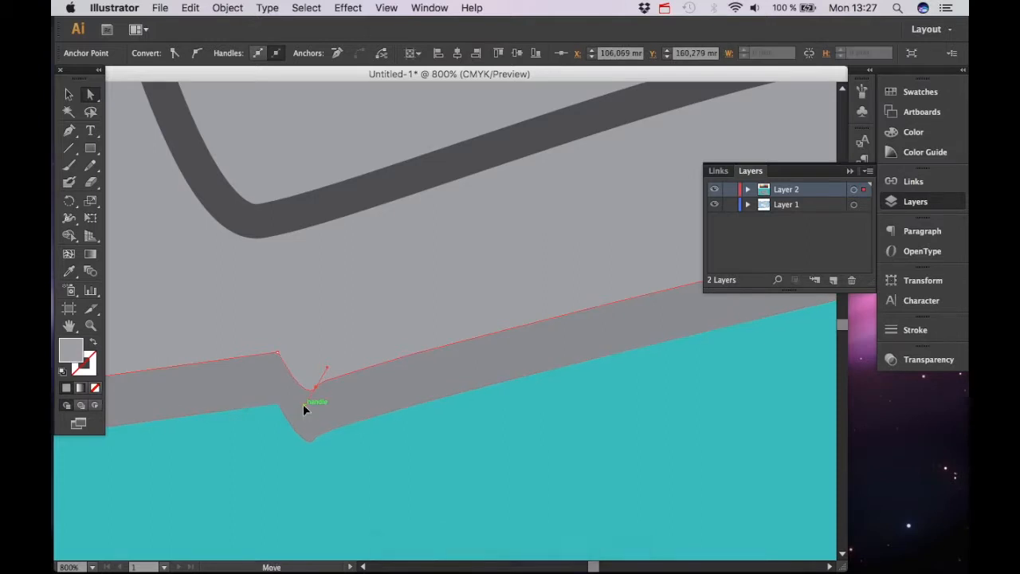
pyautogui.moveTo(316, 388); pyautogui.dragTo(316, 387)
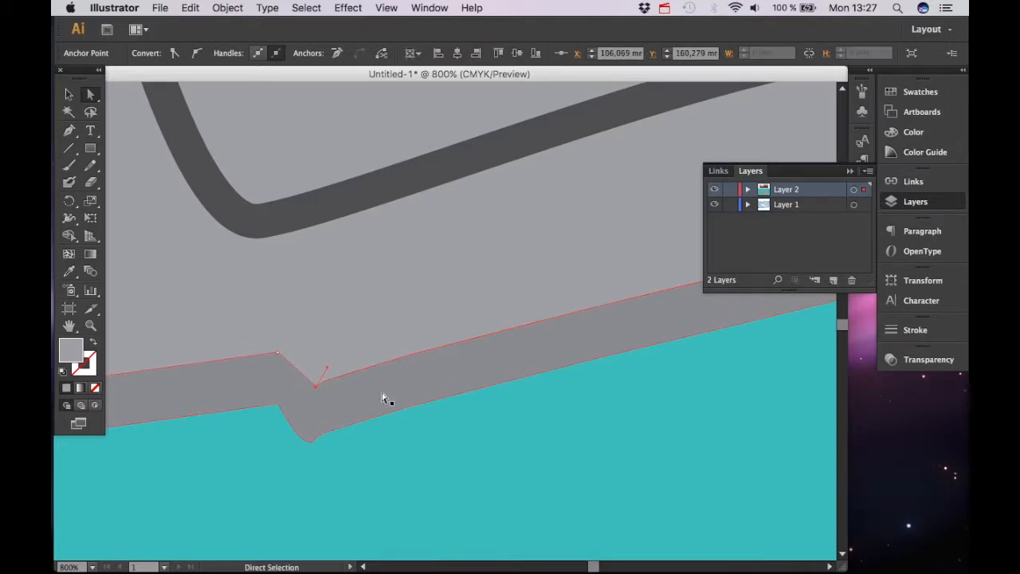
pyautogui.click(316, 438)
pyautogui.moveTo(304, 460); pyautogui.dragTo(315, 437)
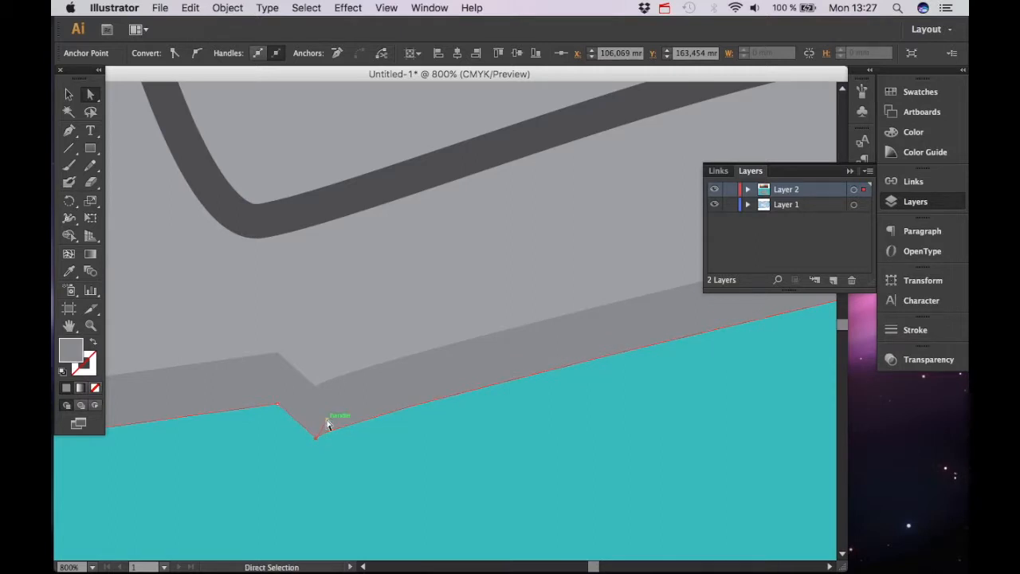
pyautogui.click(315, 389)
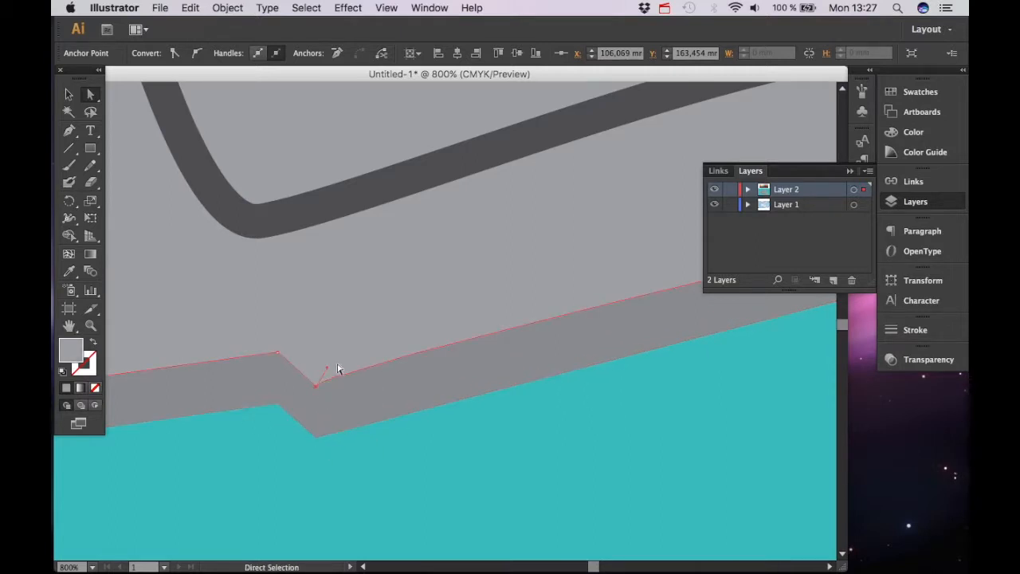
pyautogui.moveTo(319, 388); pyautogui.dragTo(317, 388)
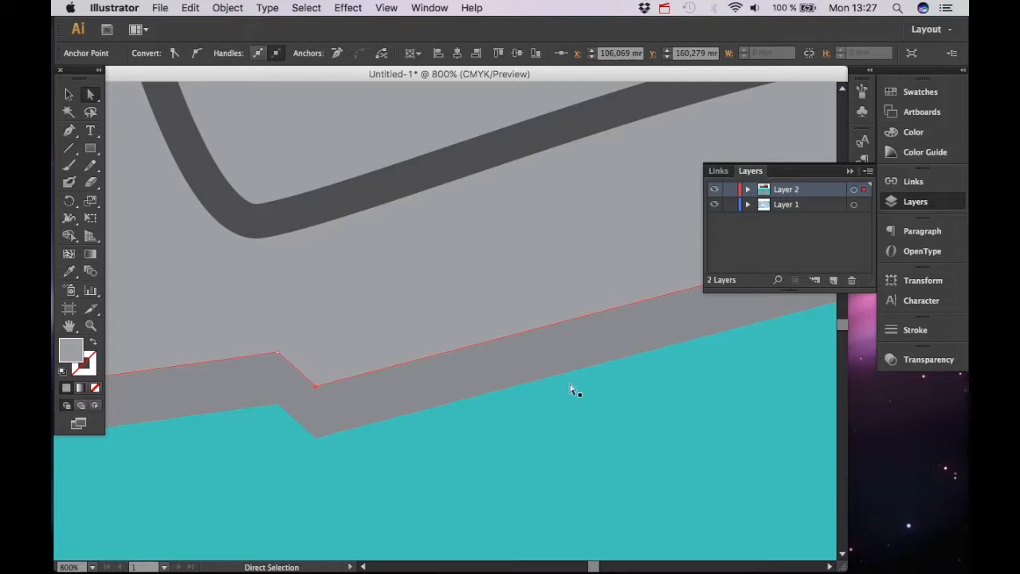
# Move the land shape's southern tip anchor so it lines up with the shadow's corner
pyautogui.press('super+minus')
pyautogui.press('super+minus')
pyautogui.press('super+minus')
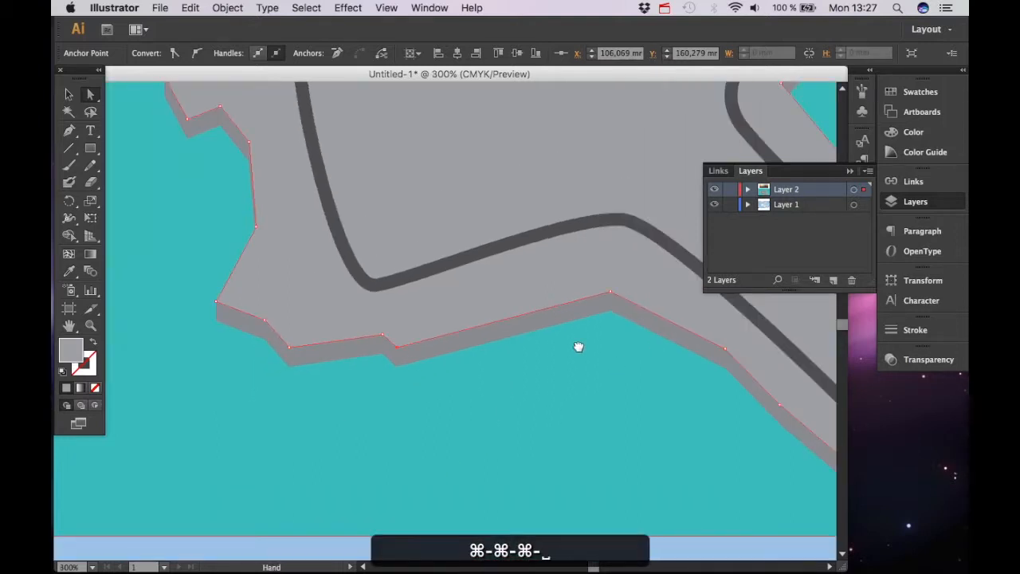
pyautogui.moveTo(579, 347); pyautogui.dragTo(358, 343)
pyautogui.press('space')
pyautogui.moveTo(725, 412); pyautogui.dragTo(358, 403)
pyautogui.press('space')
pyautogui.click(508, 402)
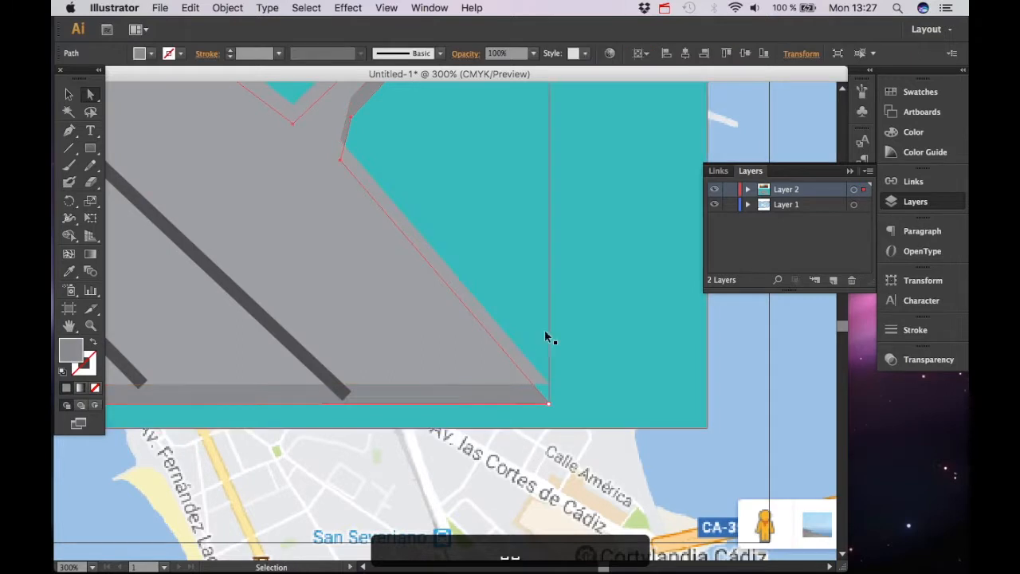
pyautogui.press('super+equal')
pyautogui.press('super+equal')
pyautogui.press('p')
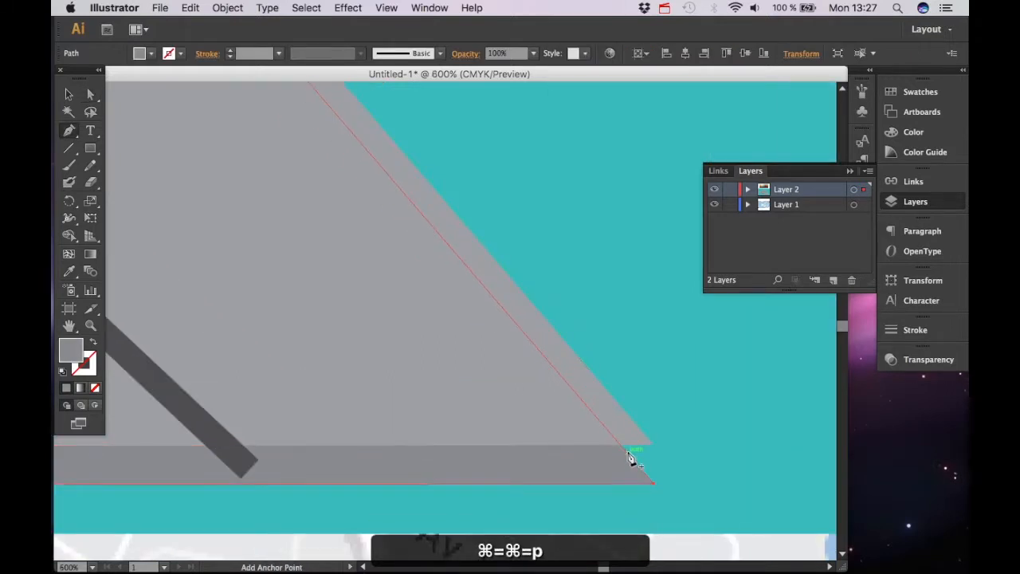
pyautogui.press('a')
pyautogui.moveTo(628, 456); pyautogui.dragTo(654, 449)
# Add an anchor on the pier's outer edge and pull it outward to follow the shadow
pyautogui.press('space')
pyautogui.moveTo(415, 345); pyautogui.dragTo(506, 567)
pyautogui.moveTo(369, 243); pyautogui.dragTo(406, 381)
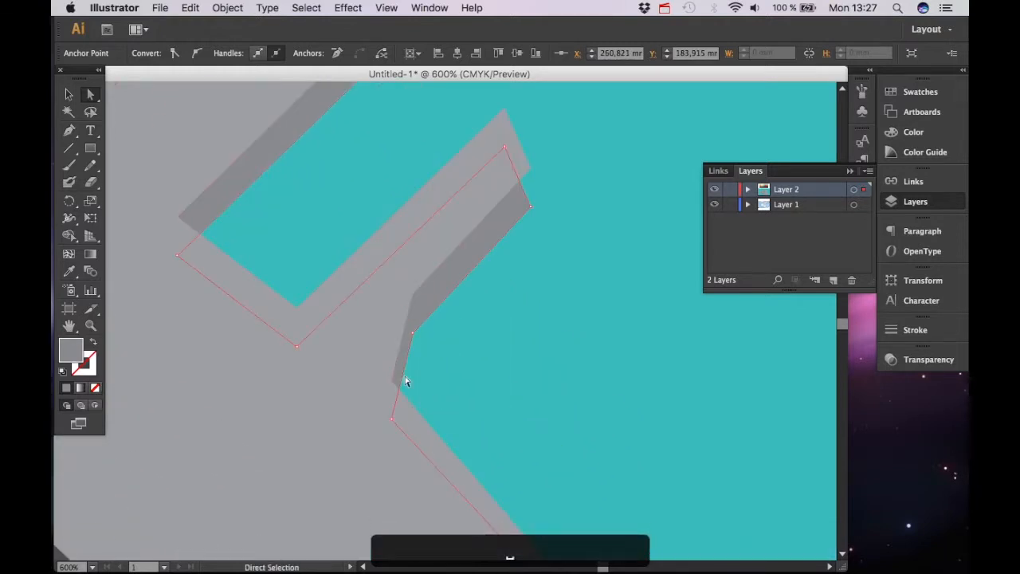
pyautogui.press('p')
pyautogui.click(524, 192)
pyautogui.press('a')
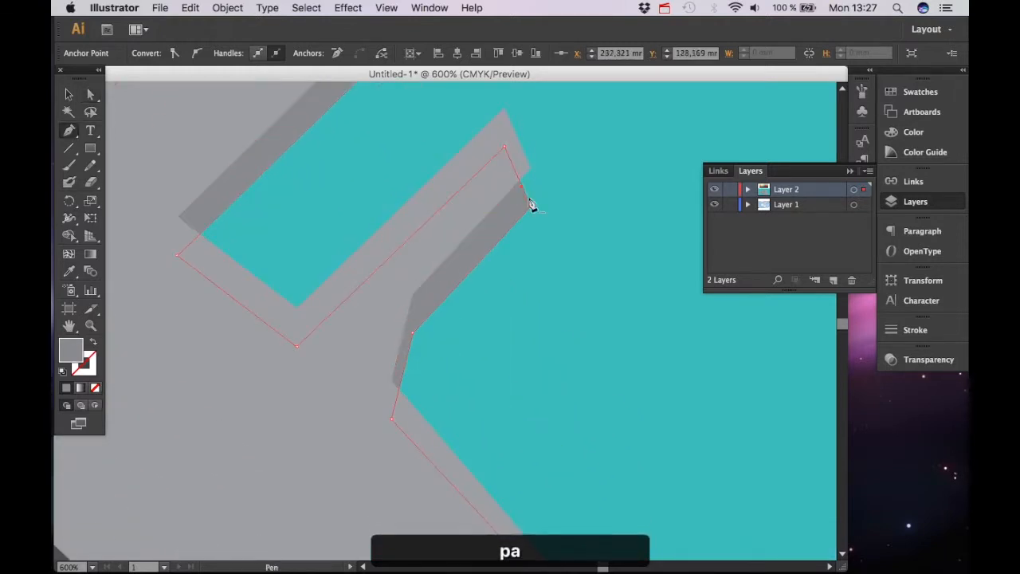
pyautogui.moveTo(521, 188); pyautogui.dragTo(531, 168)
# Add another anchor further along the pier edge and nudge it into place
pyautogui.press('space')
pyautogui.moveTo(337, 302); pyautogui.dragTo(373, 500)
pyautogui.moveTo(460, 168); pyautogui.dragTo(436, 298)
pyautogui.press('a')
pyautogui.press('p')
pyautogui.click(547, 310)
pyautogui.press('a')
pyautogui.moveTo(546, 313); pyautogui.dragTo(553, 305)
# Add an anchor at the next pier corner and pull it outward to sharpen the corner
pyautogui.press('space')
pyautogui.moveTo(392, 258); pyautogui.dragTo(512, 303)
pyautogui.press('p')
pyautogui.click(502, 316)
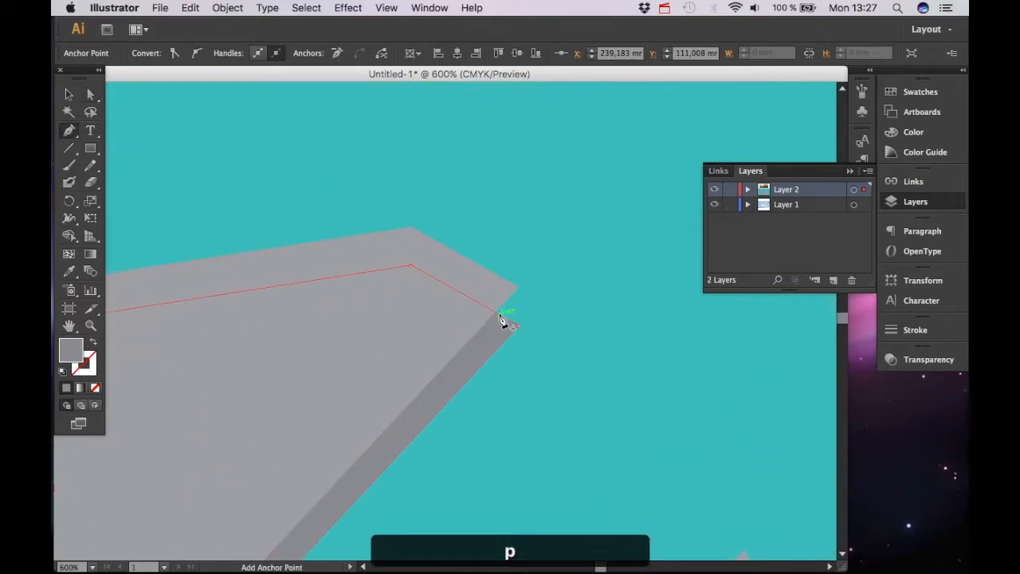
pyautogui.press('a')
pyautogui.moveTo(503, 319); pyautogui.dragTo(519, 293)
# Move the anchor at the land's upper step corner slightly outward
pyautogui.press('space')
pyautogui.moveTo(324, 364); pyautogui.dragTo(437, 452)
pyautogui.press('a')
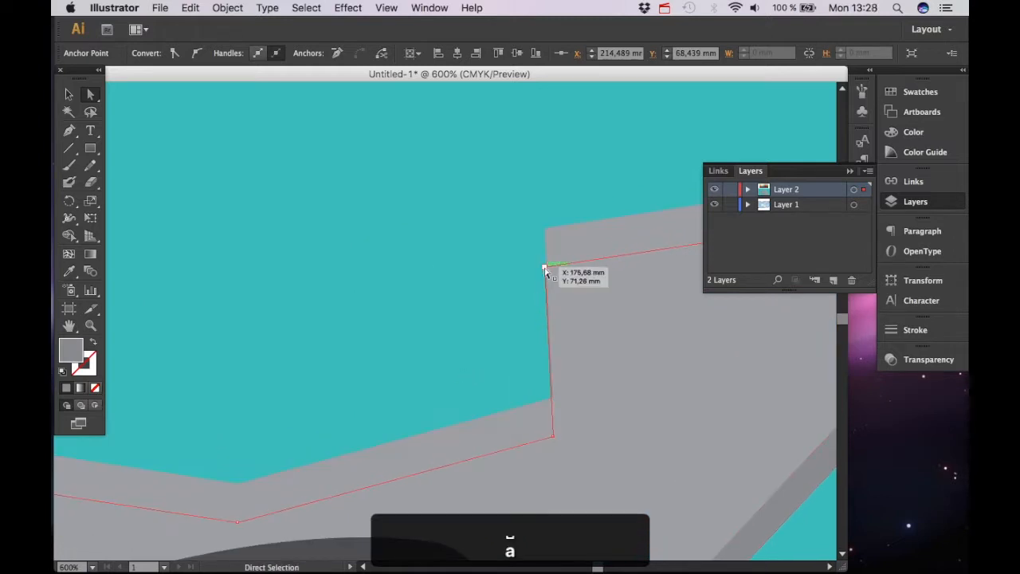
pyautogui.moveTo(546, 268); pyautogui.dragTo(557, 265)
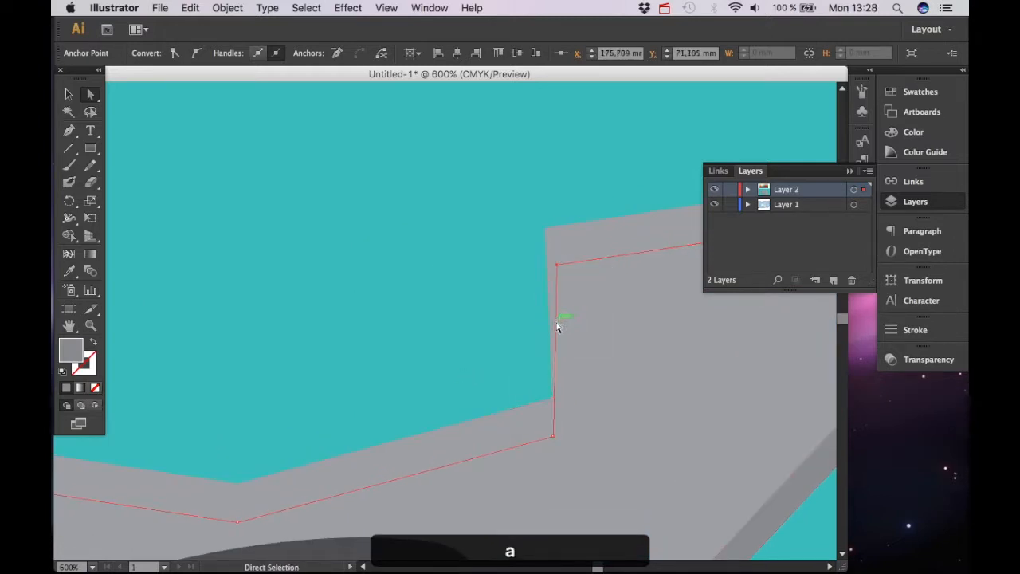
pyautogui.press('super+minus')
pyautogui.press('super+minus')
pyautogui.press('super+minus')
pyautogui.press('super+minus')
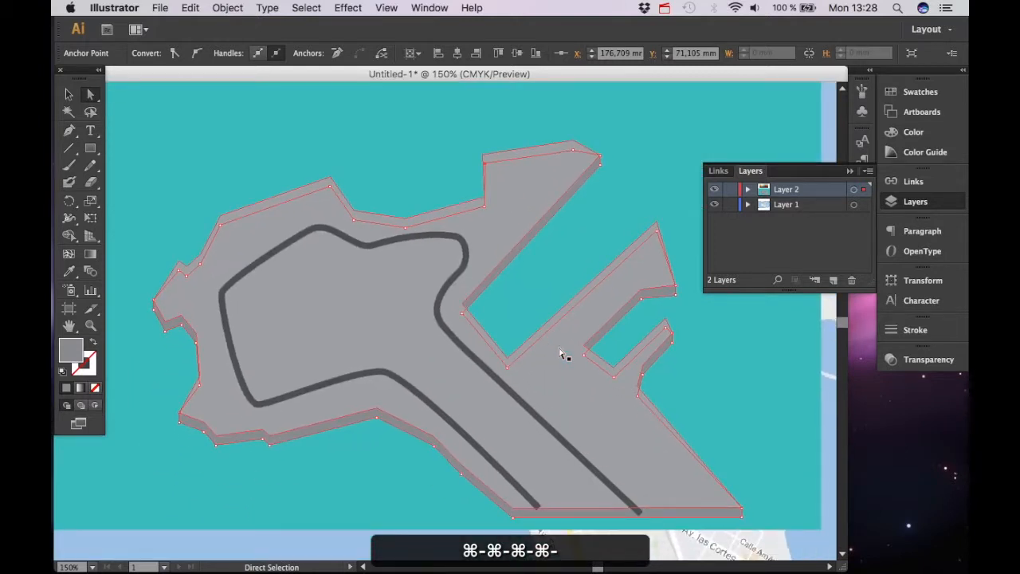
pyautogui.press('v')
pyautogui.click(444, 463)
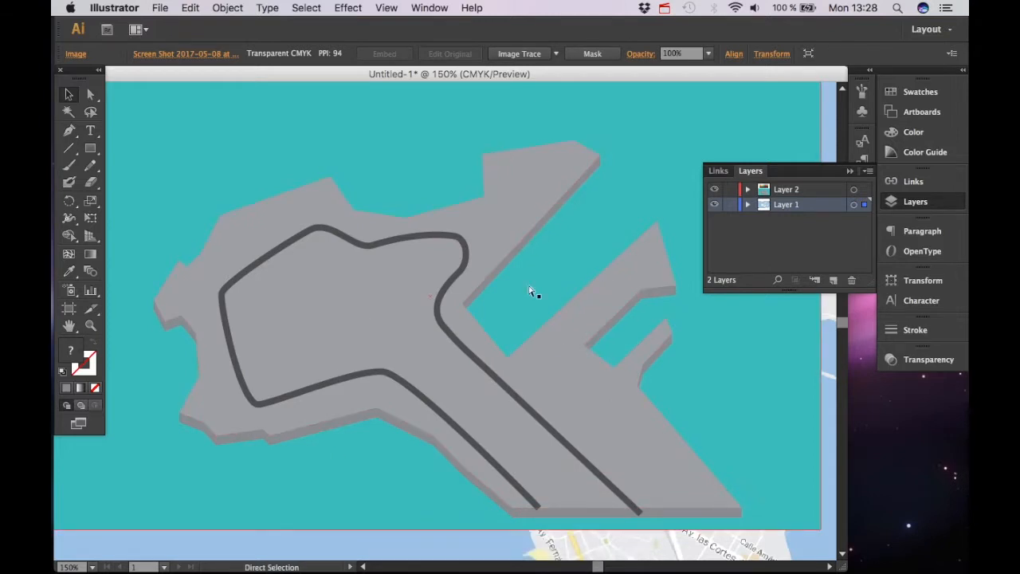
pyautogui.press('super+minus')
pyautogui.press('super+minus')
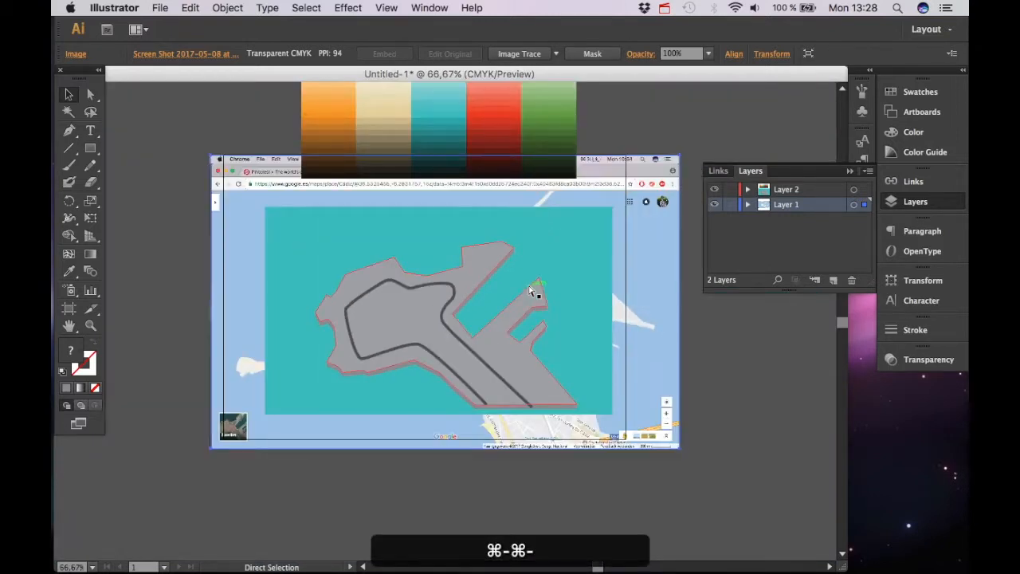
pyautogui.press('super+equal')
pyautogui.press('super+equal')
pyautogui.press('super+equal')
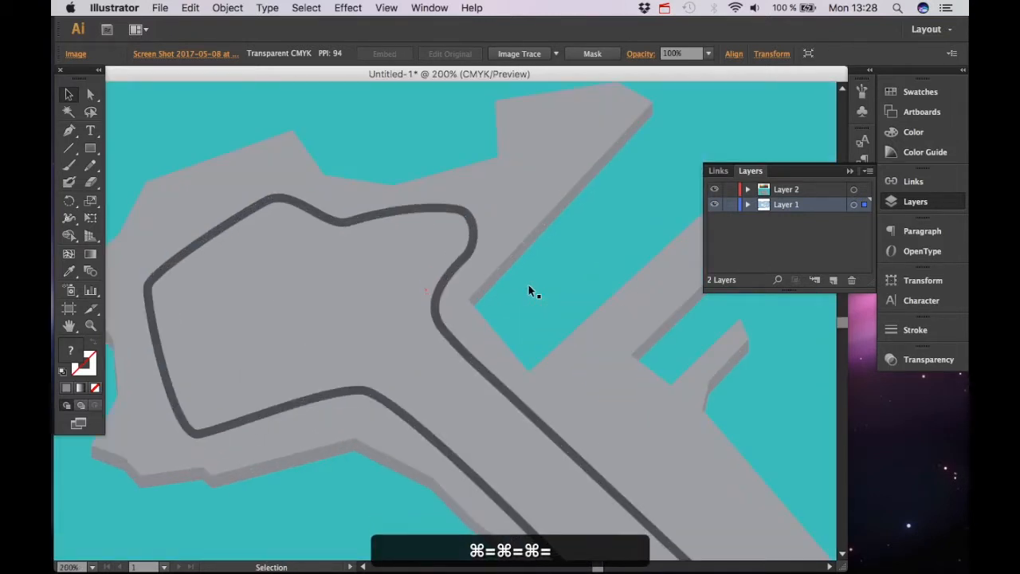
pyautogui.moveTo(221, 203); pyautogui.dragTo(351, 322)
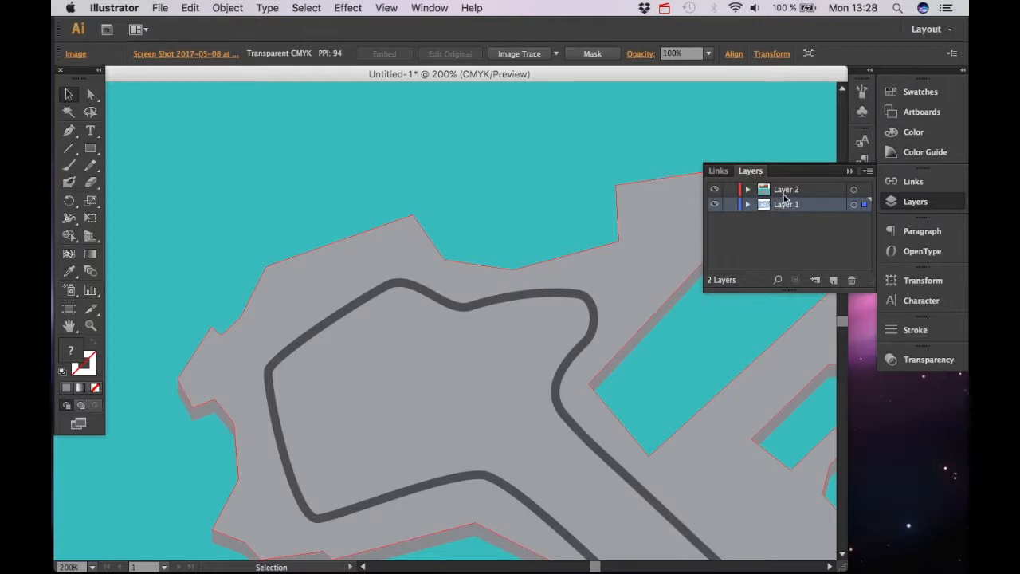
# Draw a teal-filled polygon with the Pen tool over the land's northern edge, tracing along the track's outer curve
pyautogui.click(716, 208)
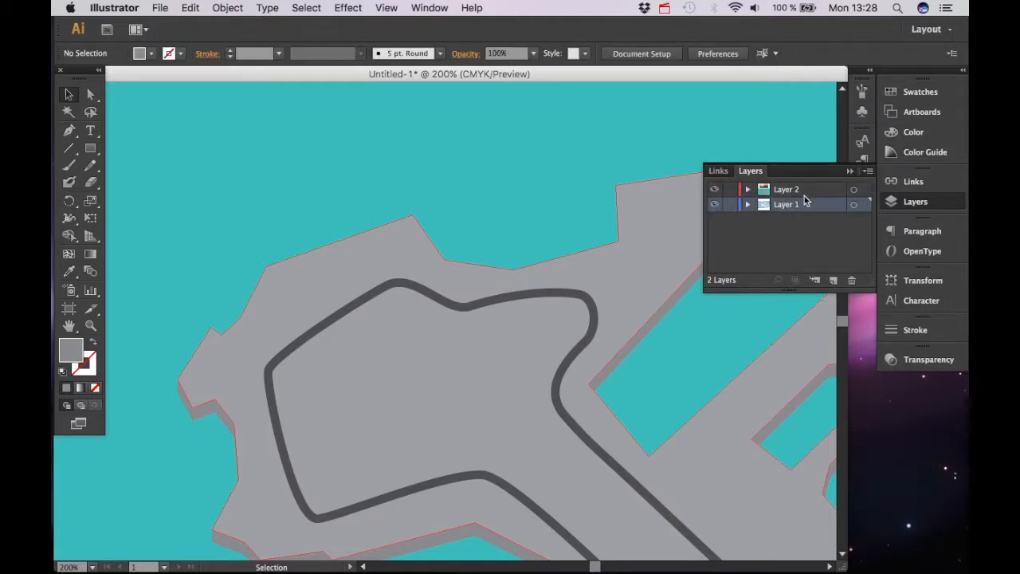
pyautogui.click(670, 323)
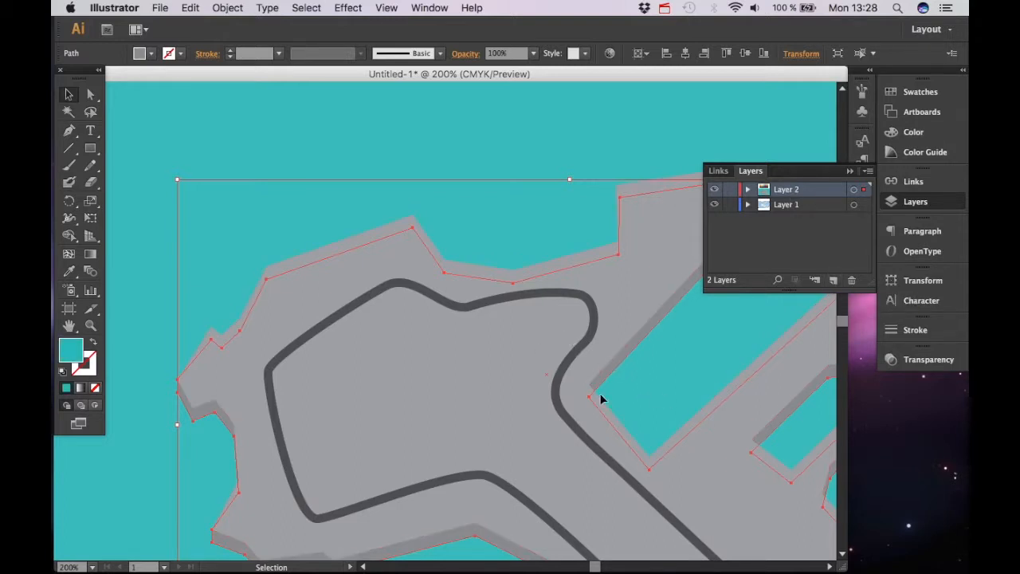
pyautogui.click(658, 399)
pyautogui.press('space')
pyautogui.moveTo(393, 287); pyautogui.dragTo(423, 317)
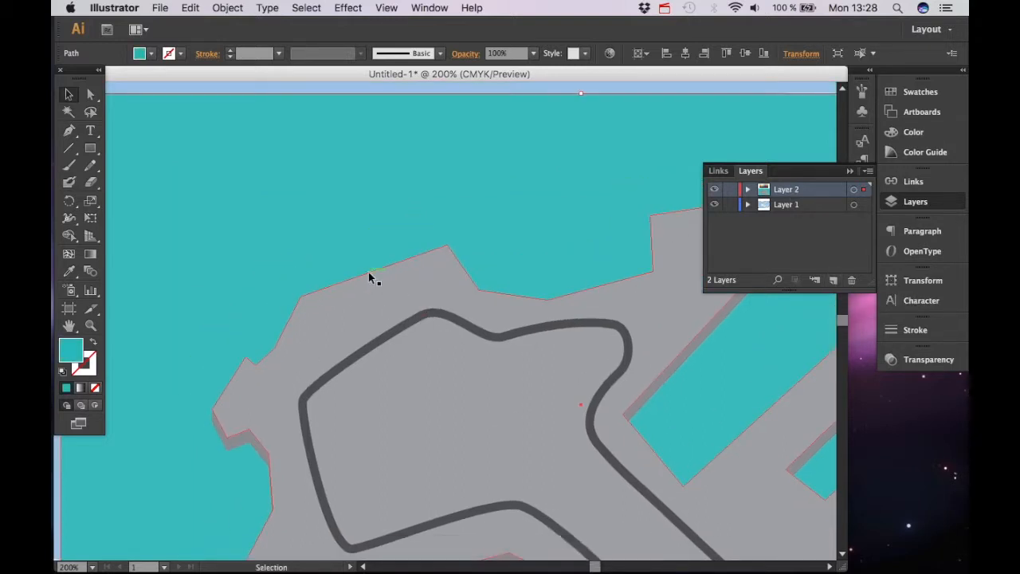
pyautogui.press('super+minus')
pyautogui.press('super+equal')
pyautogui.press('p')
pyautogui.click(447, 245)
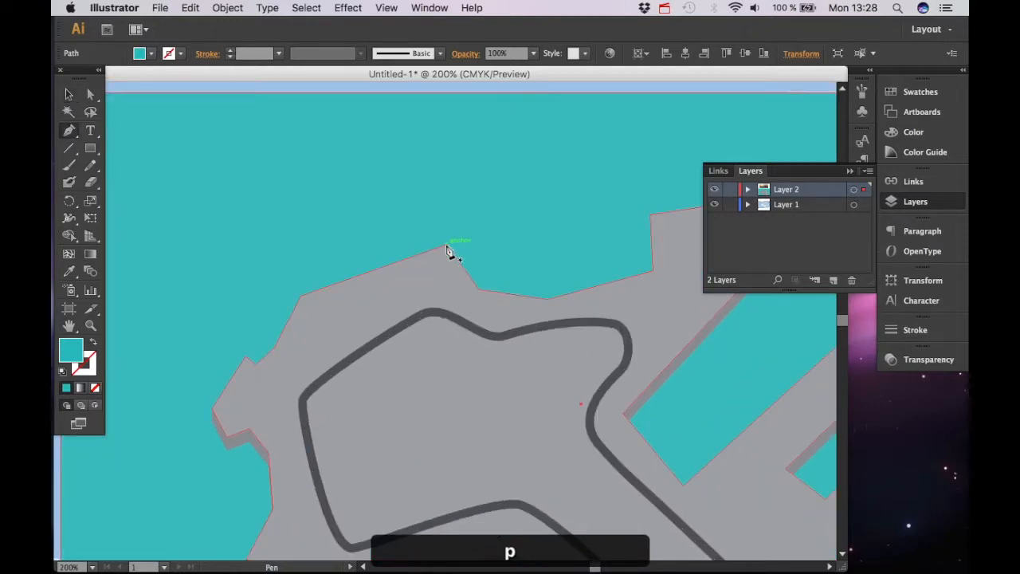
pyautogui.click(300, 297)
pyautogui.click(274, 349)
pyautogui.click(256, 364)
pyautogui.click(303, 400)
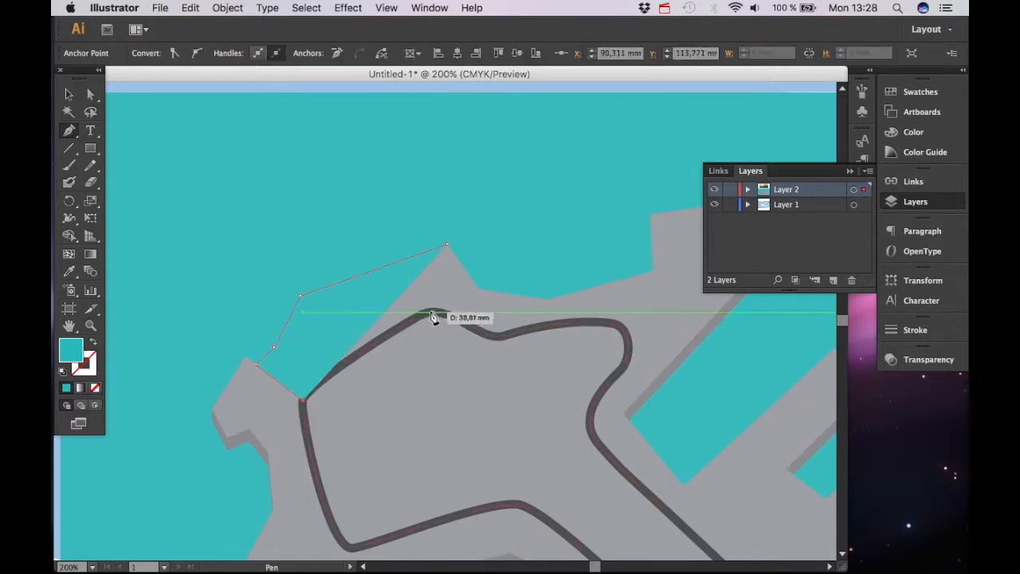
pyautogui.click(476, 329)
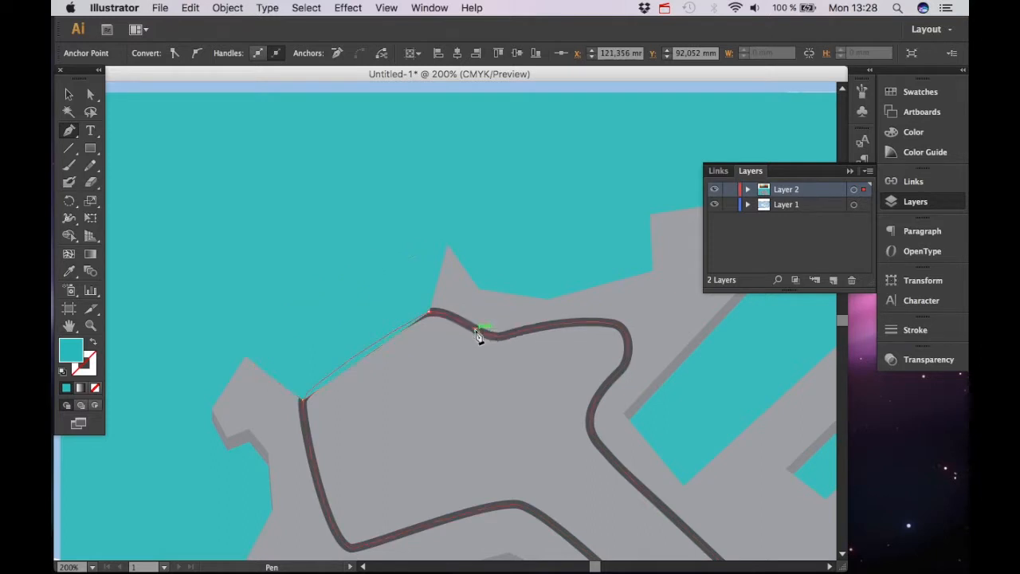
pyautogui.click(479, 290)
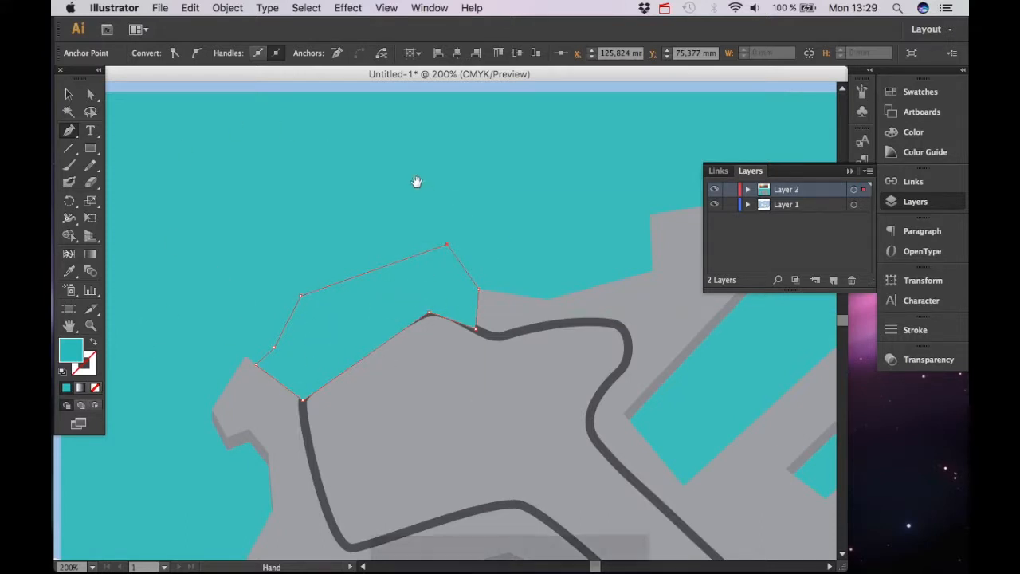
# Examine the reference colour palette above the map
pyautogui.scroll(10, 417, 183)
pyautogui.hscroll(5, 220, 281)
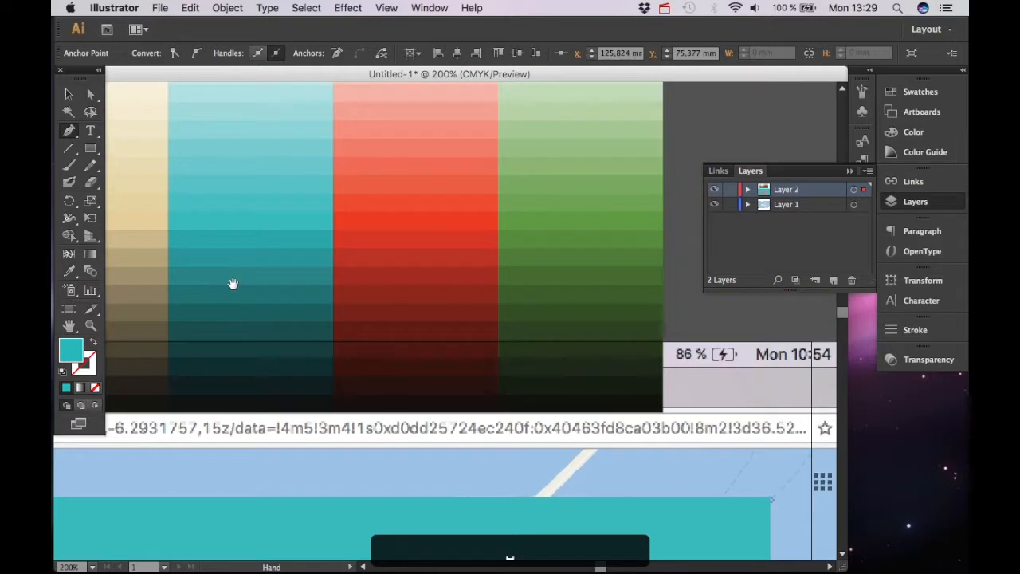
pyautogui.hscroll(-5, 461, 265)
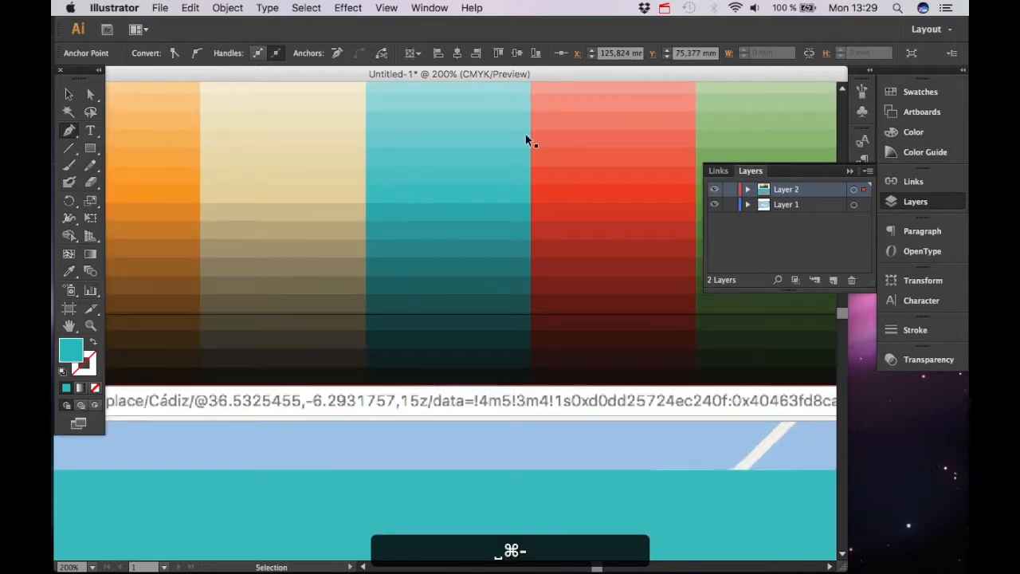
# Fill the selected polygon with green sampled from the reference colour palette
pyautogui.press('cmd+minus')
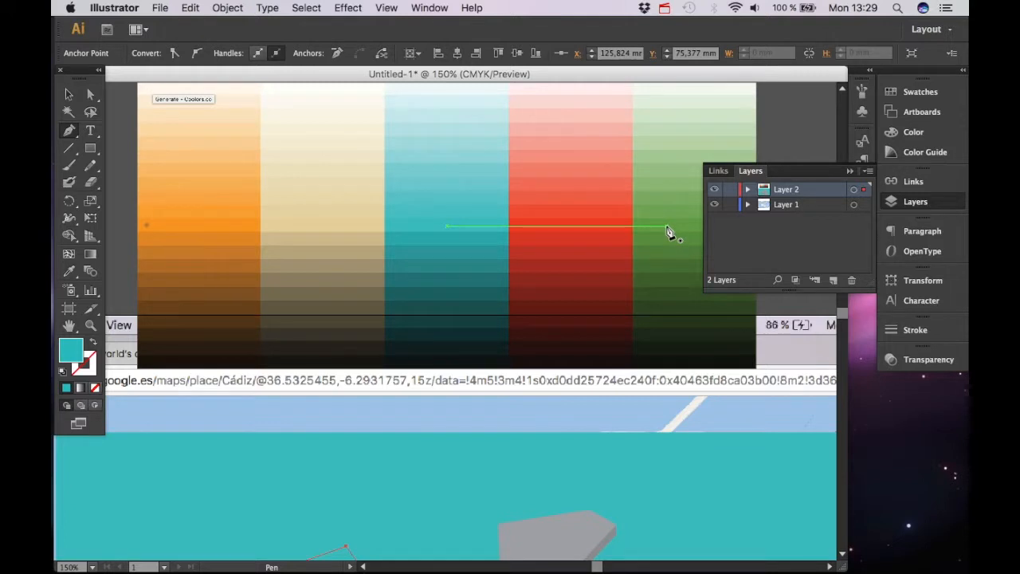
pyautogui.press('i')
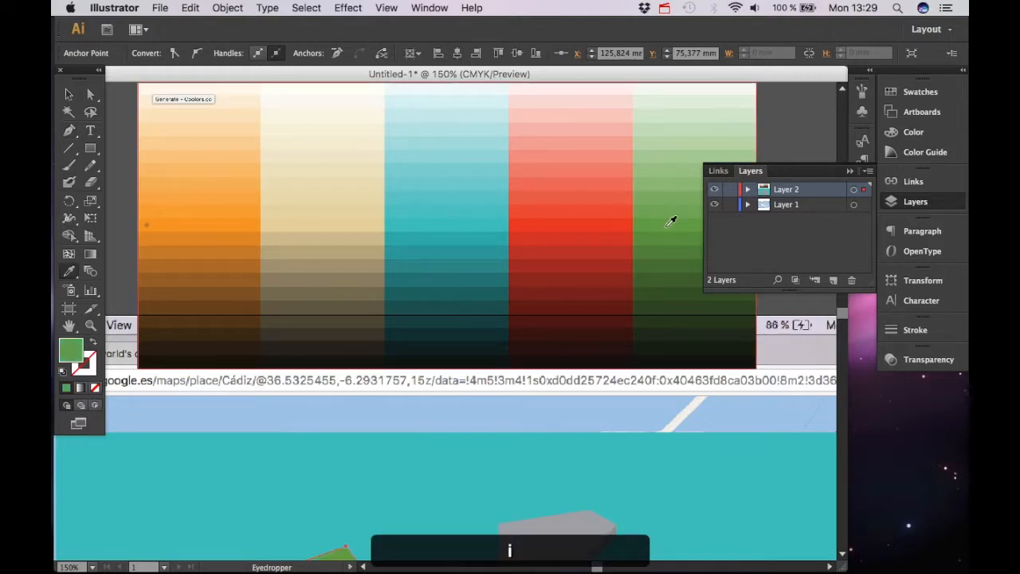
pyautogui.scroll(-10, 446, 328)
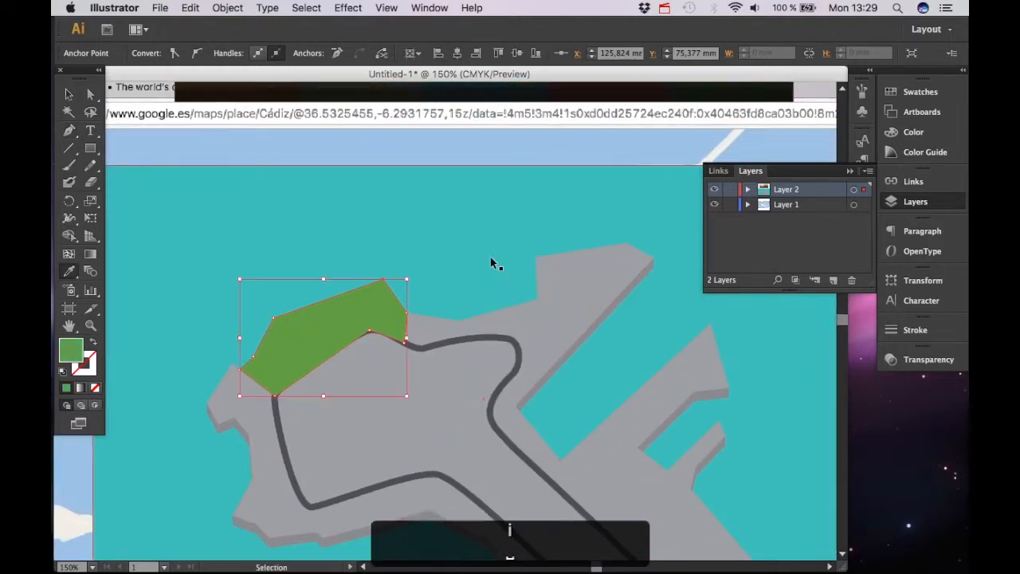
pyautogui.press('super+equal')
pyautogui.press('v')
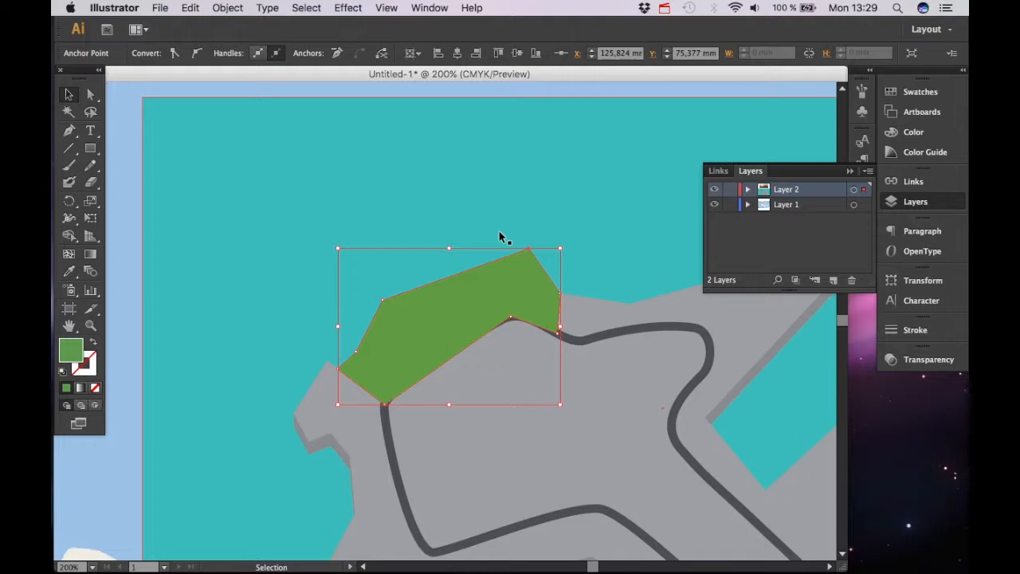
# Bring the track path to the front, above the green polygon
pyautogui.click(713, 359)
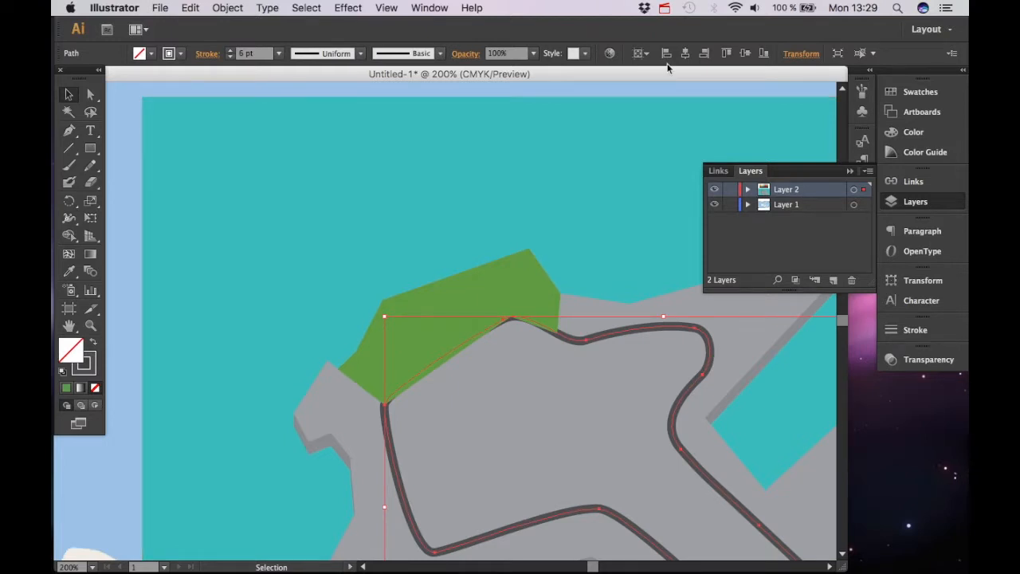
pyautogui.hotkey('ctrl', 'shift', ']')
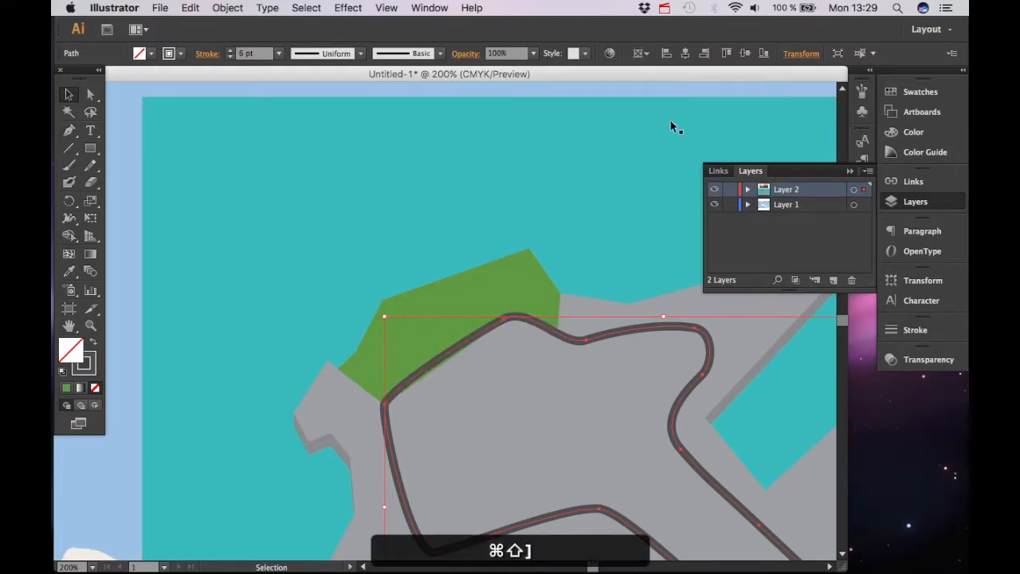
# Add an anchor on the green polygon's lower edge and pull it up so the edge runs under the track
pyautogui.click(516, 489)
pyautogui.hotkey('ctrl', '=')
pyautogui.hotkey('ctrl', '=')
pyautogui.hotkey('ctrl', '=')
pyautogui.press('space')
pyautogui.moveTo(496, 492); pyautogui.dragTo(431, 322)
pyautogui.press('a')
pyautogui.click(224, 428)
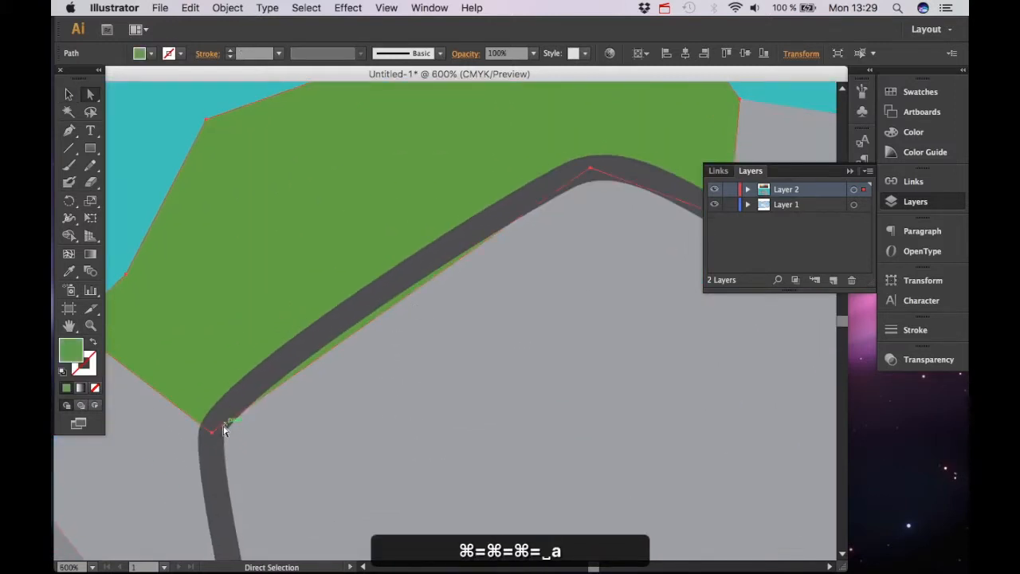
pyautogui.press('p')
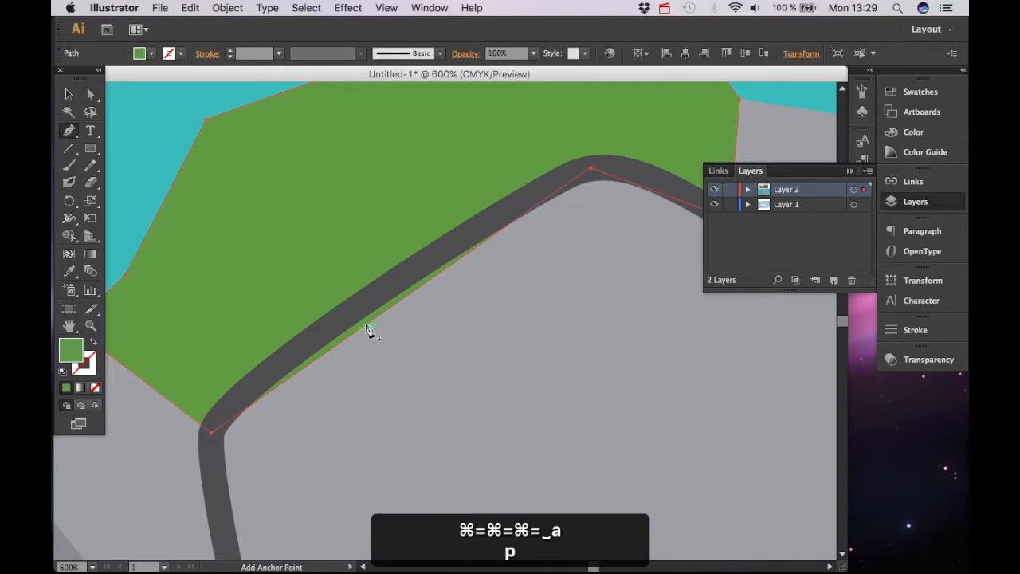
pyautogui.click(374, 320)
pyautogui.press('a')
pyautogui.moveTo(373, 320); pyautogui.dragTo(369, 299)
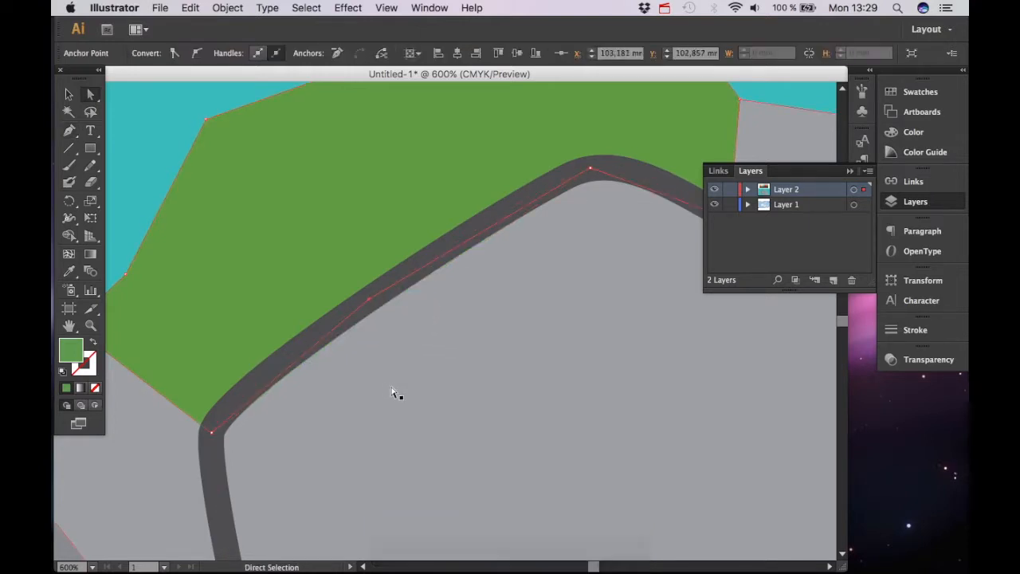
# Draw a polygon with the Pen tool along the land's western coast, between the green area and the track
pyautogui.press('super+minus')
pyautogui.press('super+minus')
pyautogui.press('super+minus')
pyautogui.press('super+minus')
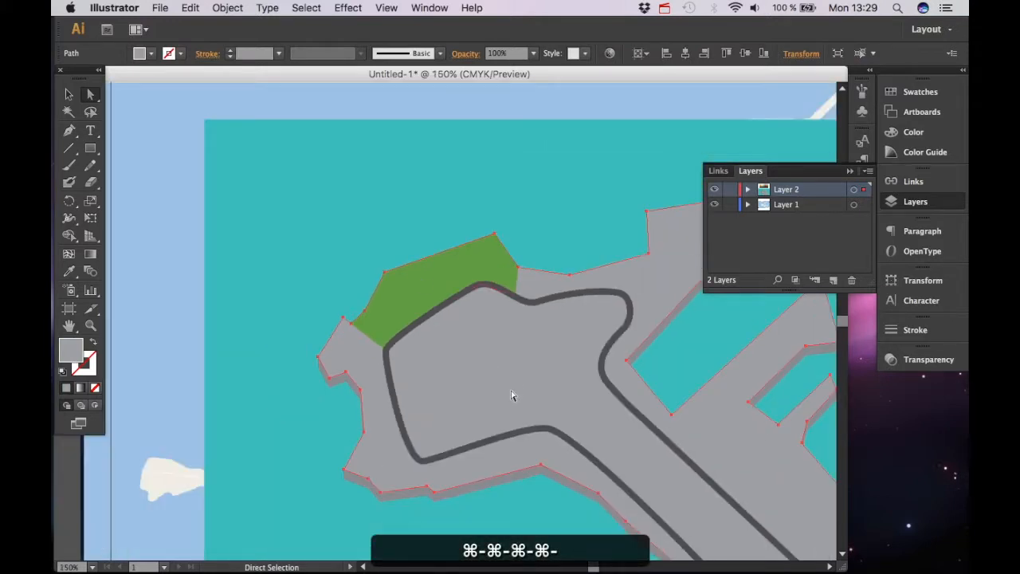
pyautogui.moveTo(551, 332); pyautogui.dragTo(410, 302)
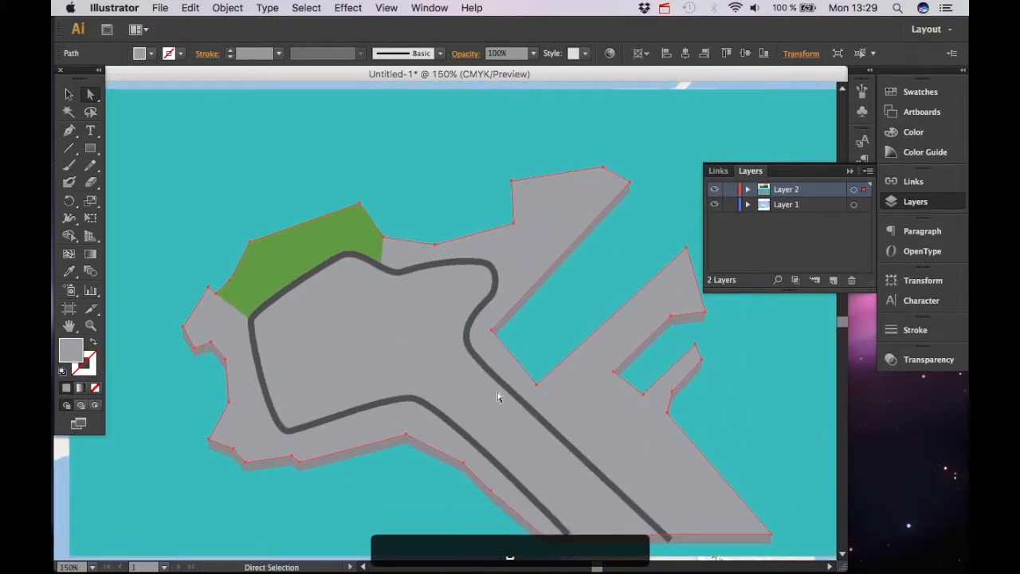
pyautogui.moveTo(494, 392); pyautogui.dragTo(474, 372)
pyautogui.moveTo(247, 406); pyautogui.dragTo(368, 391)
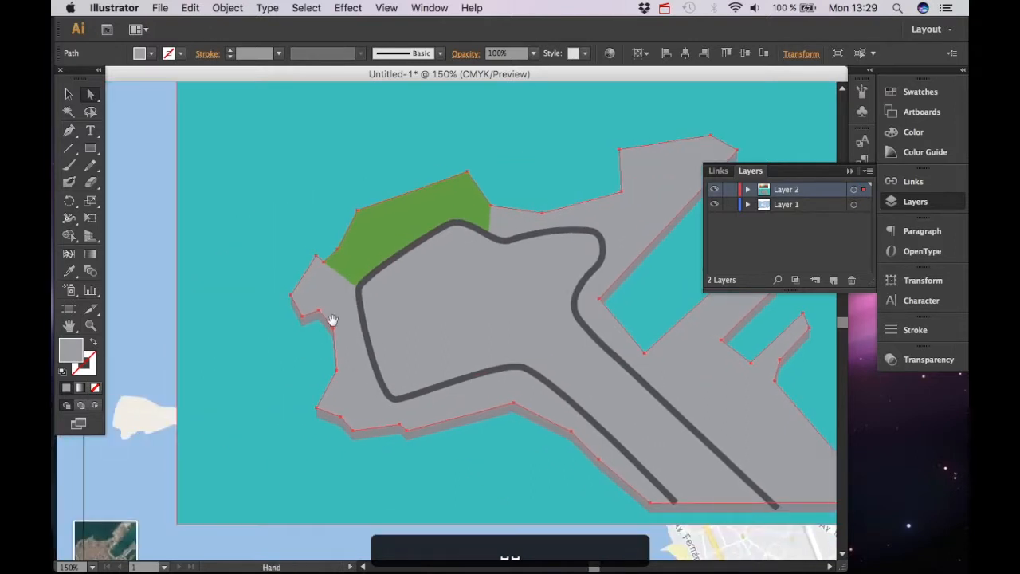
pyautogui.press('super+equal')
pyautogui.press('super+equal')
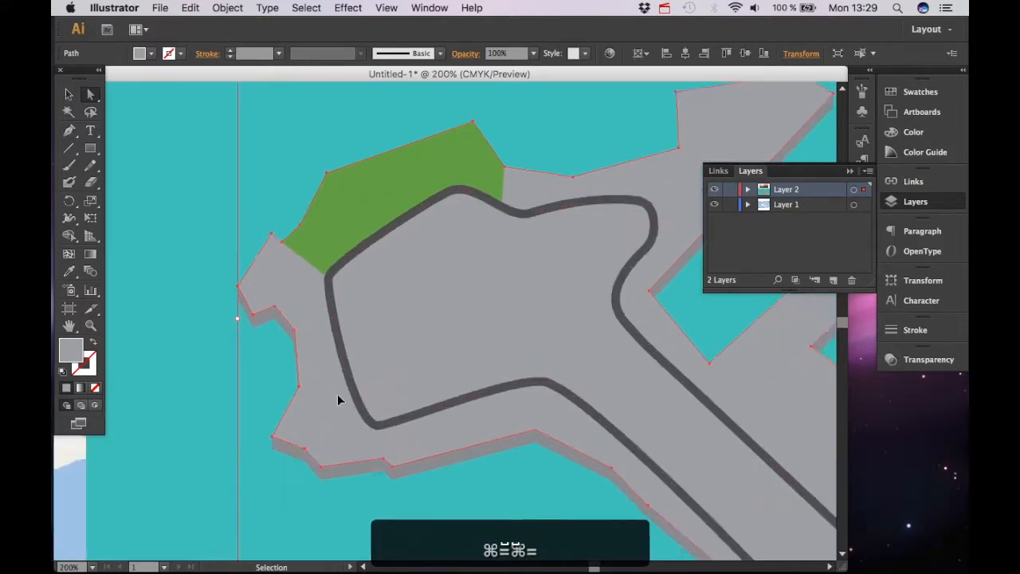
pyautogui.moveTo(270, 379); pyautogui.dragTo(356, 370)
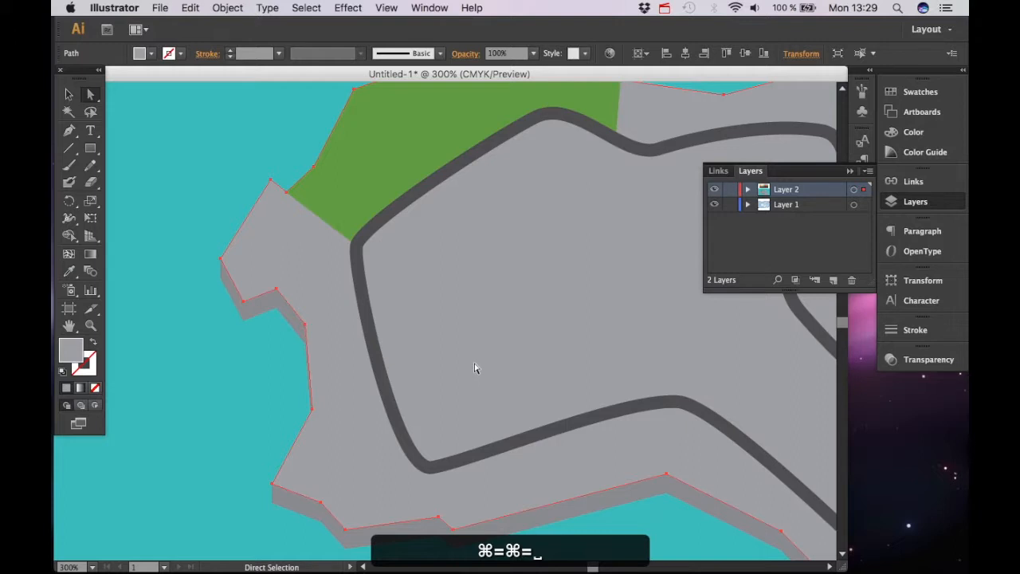
pyautogui.press('p')
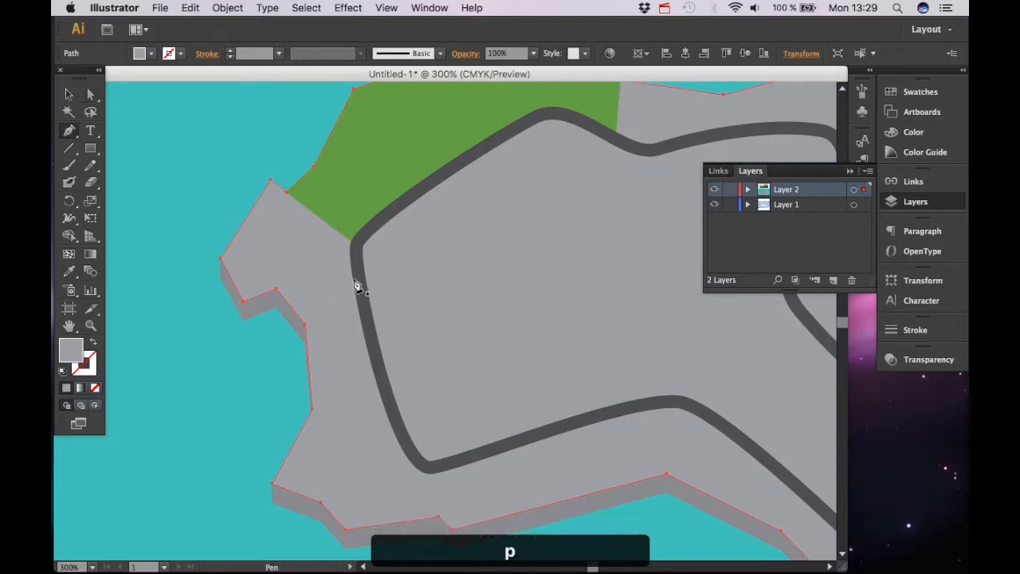
pyautogui.click(357, 279)
pyautogui.click(276, 288)
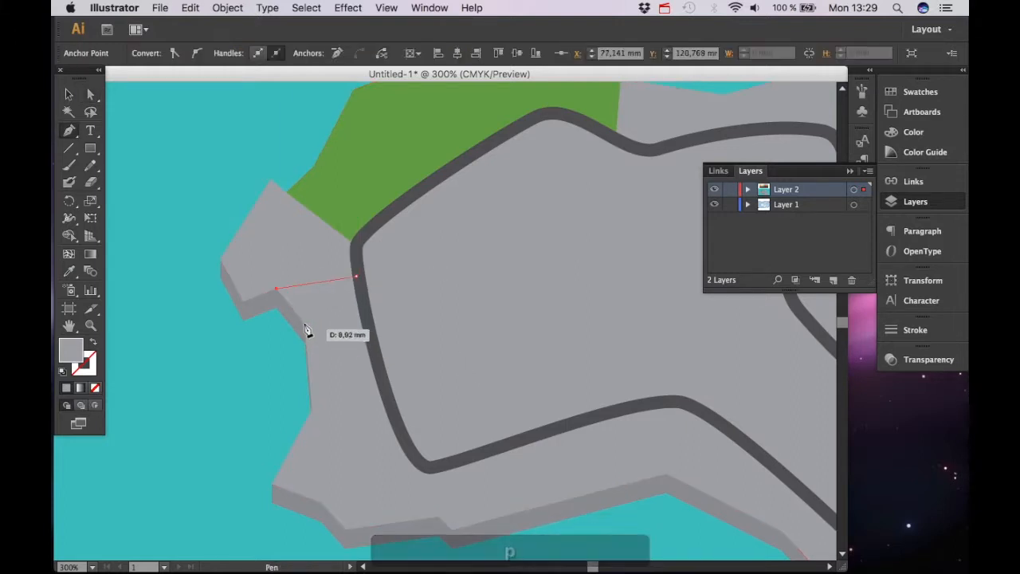
pyautogui.click(312, 409)
pyautogui.click(274, 484)
pyautogui.click(273, 484)
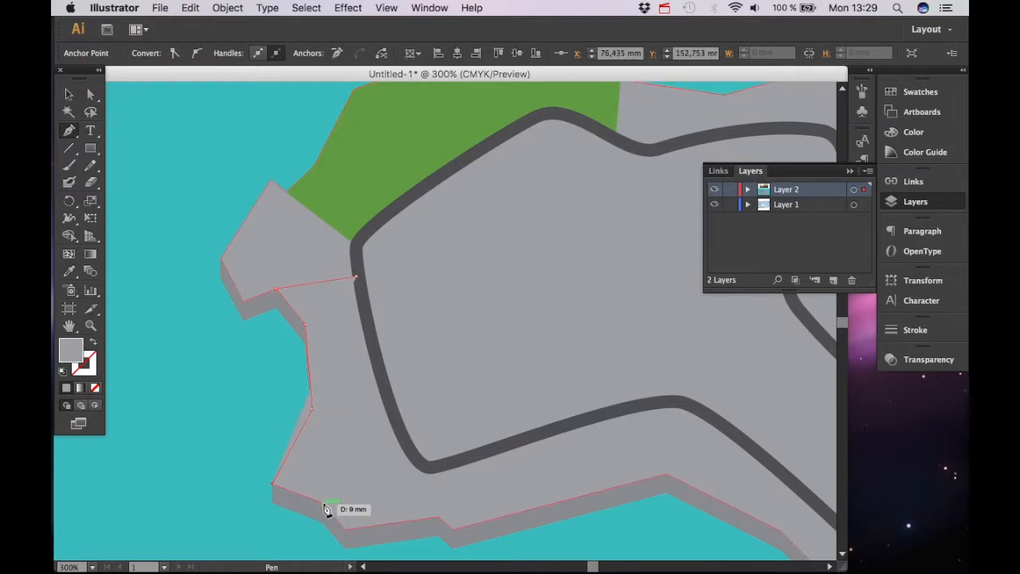
pyautogui.click(325, 501)
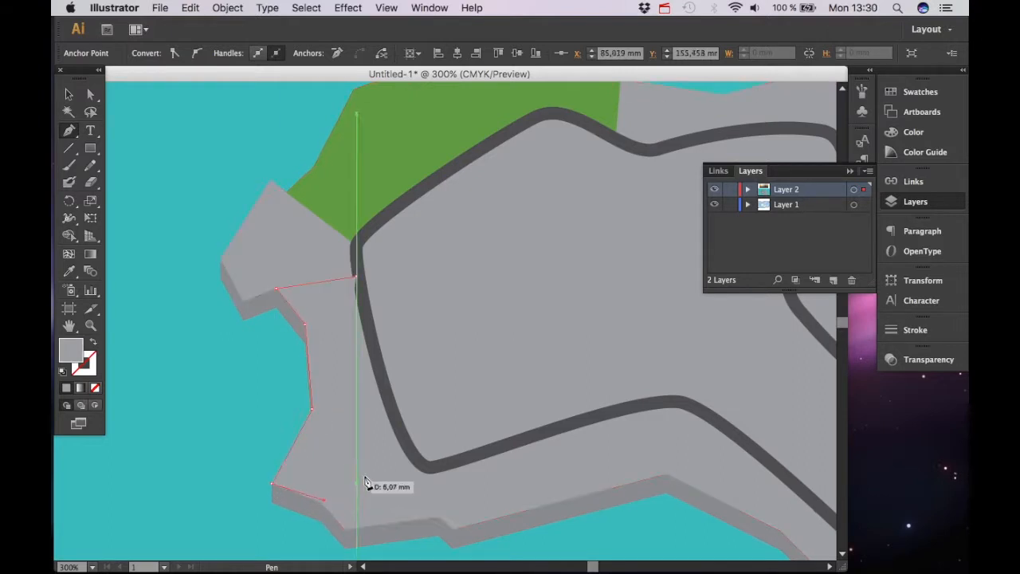
pyautogui.click(398, 433)
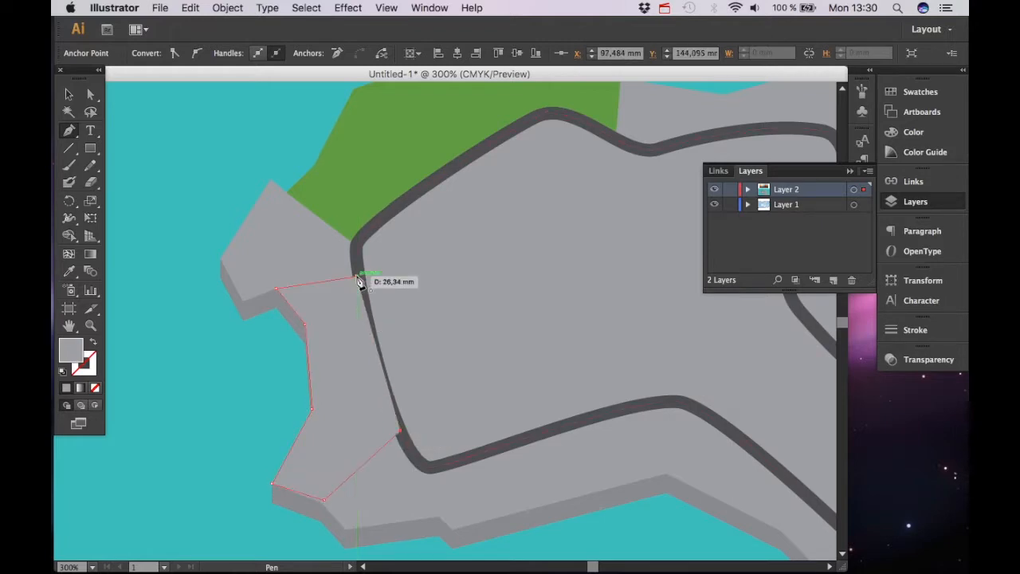
# Fill the new western polygon with orange sampled from the reference palette
pyautogui.press('super+minus')
pyautogui.press('super+minus')
pyautogui.press('super+minus')
pyautogui.scroll(5, 438, 355)
pyautogui.press('o')
pyautogui.press('i')
pyautogui.click(305, 196)
pyautogui.scroll(-5, 409, 330)
pyautogui.press('v')
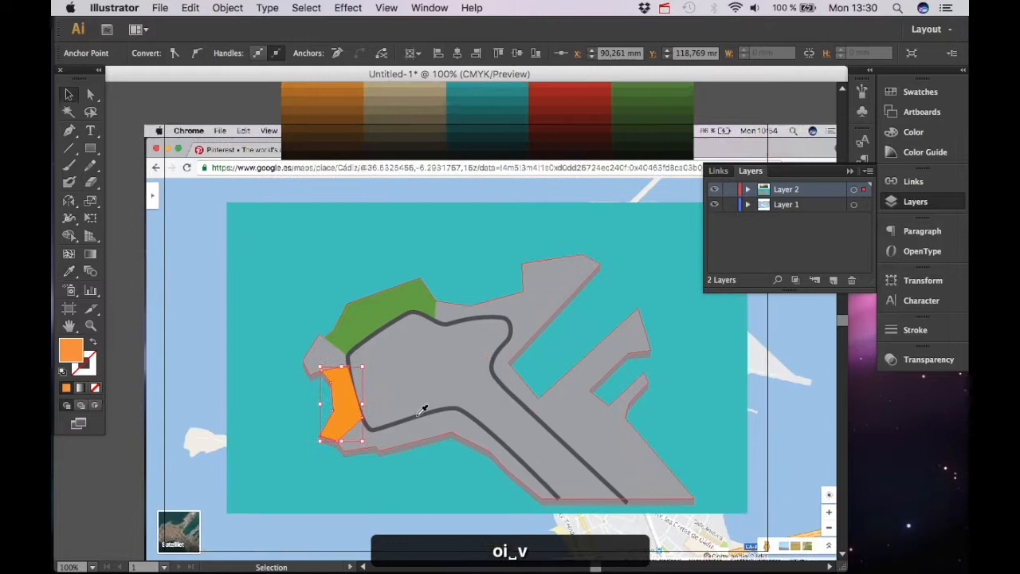
# Send the orange polygon one level backward so it sits beneath the track
pyautogui.press('super+equal')
pyautogui.press('super+equal')
pyautogui.press('space')
pyautogui.moveTo(225, 550); pyautogui.dragTo(397, 410)
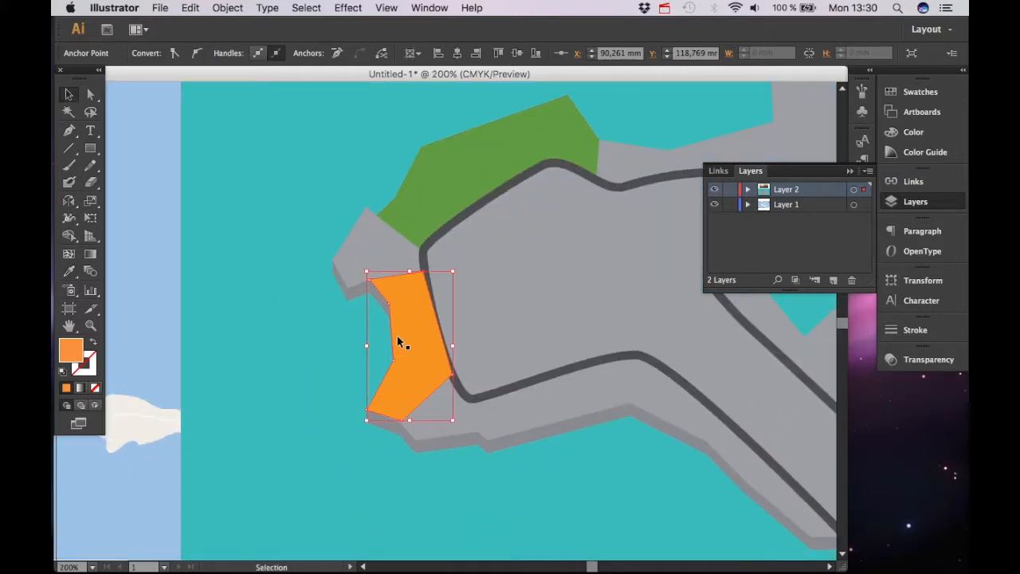
pyautogui.press('a')
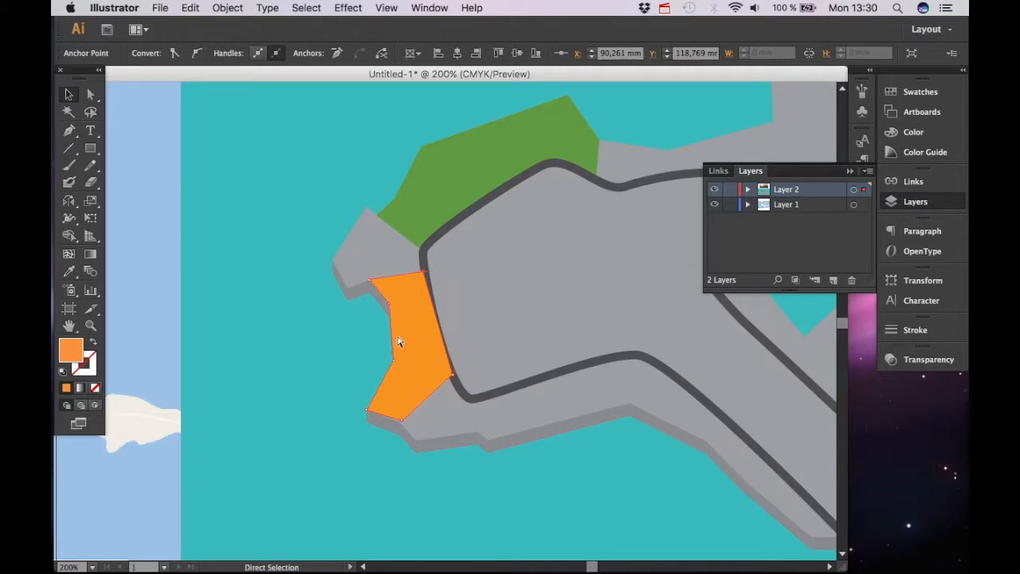
pyautogui.press('super+bracketleft')
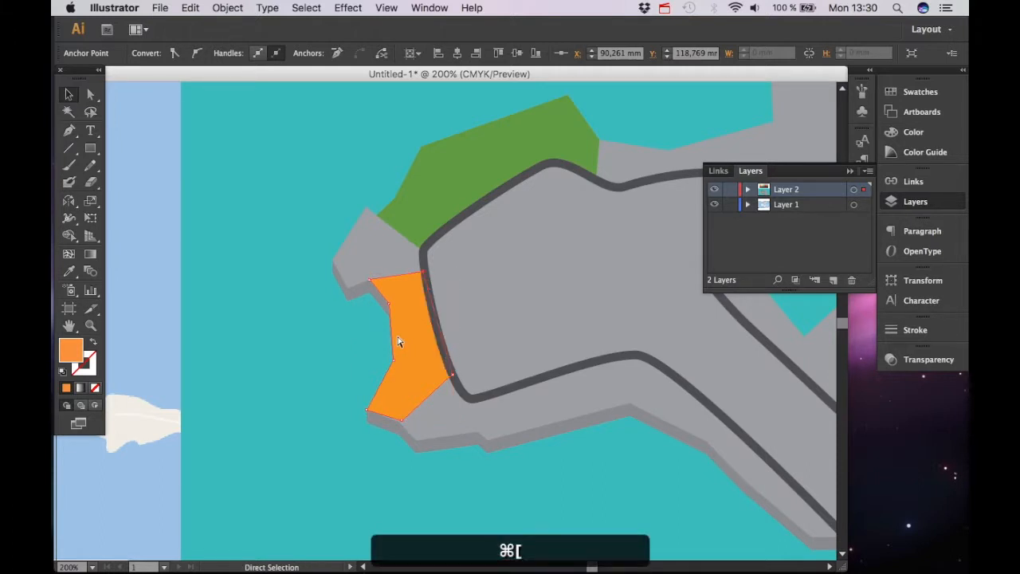
pyautogui.press('a')
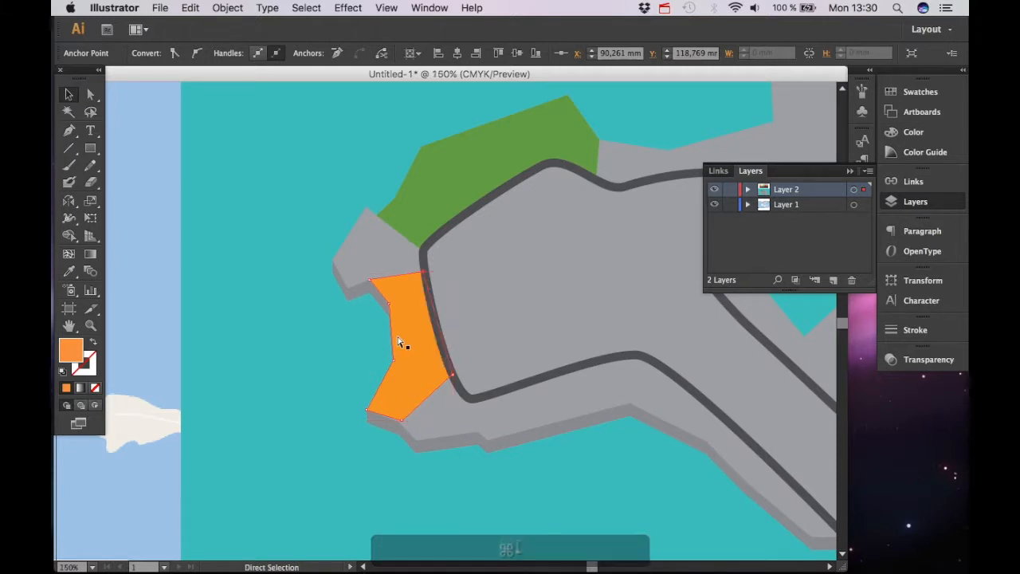
pyautogui.press('super+minus')
pyautogui.press('super+minus')
pyautogui.press('space')
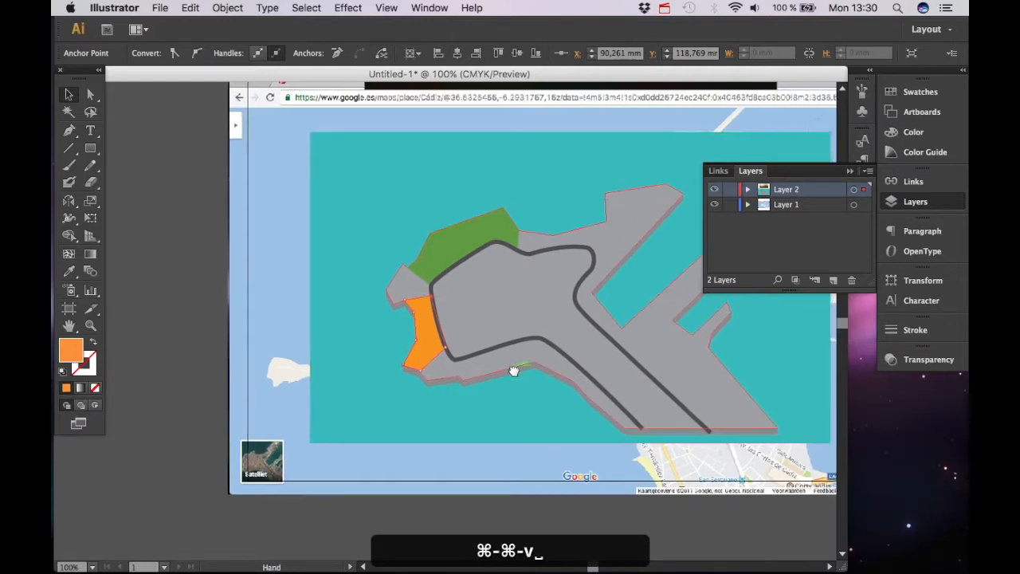
pyautogui.moveTo(512, 369); pyautogui.dragTo(429, 358)
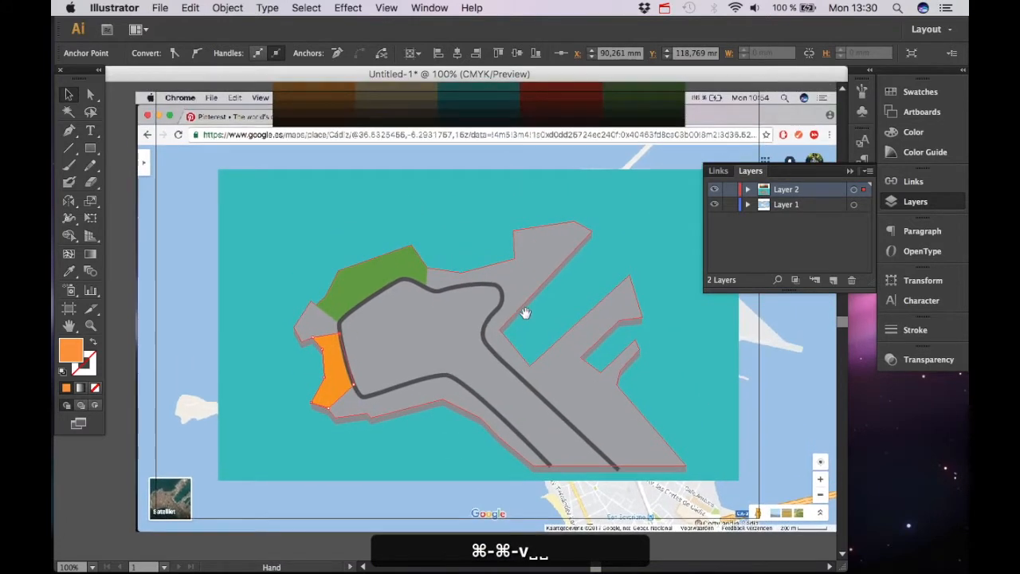
pyautogui.moveTo(524, 312); pyautogui.dragTo(455, 337)
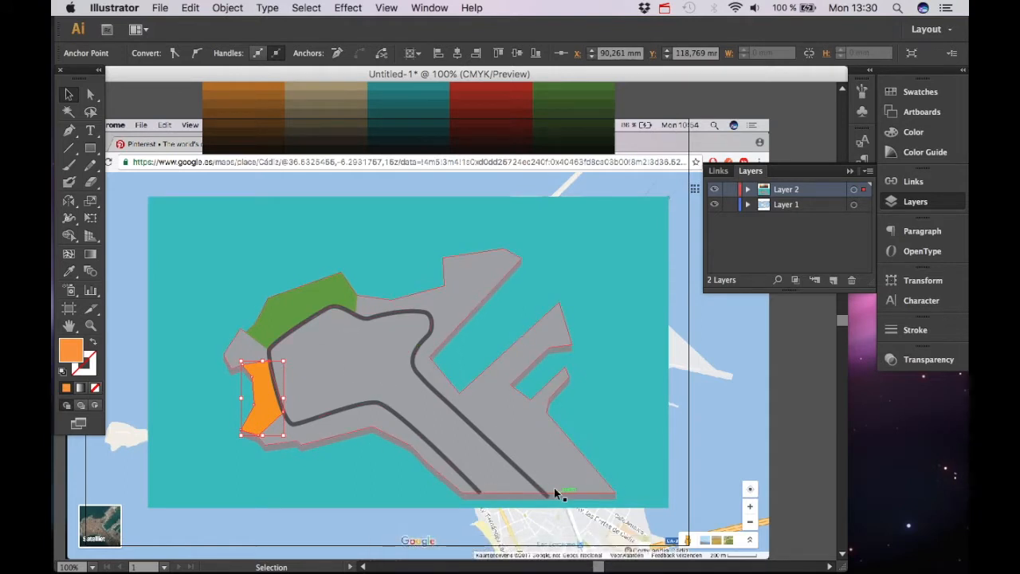
pyautogui.press('space')
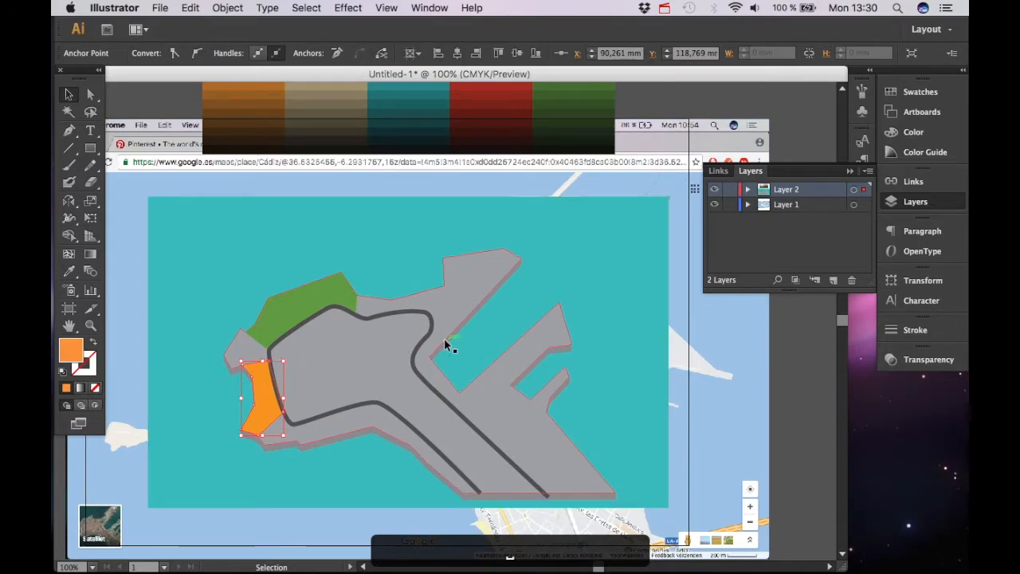
pyautogui.press('space')
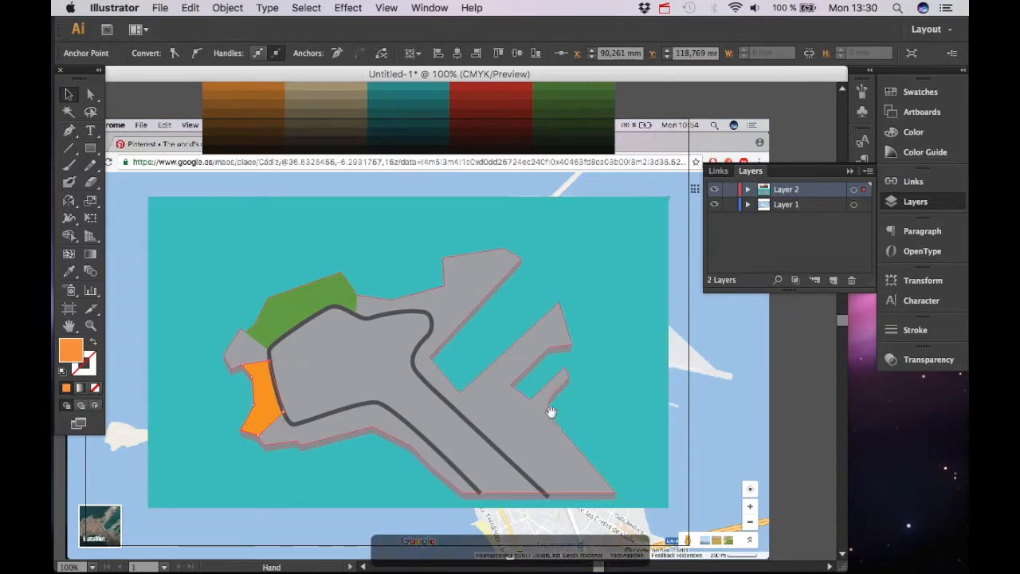
pyautogui.moveTo(551, 412); pyautogui.dragTo(565, 409)
pyautogui.press('super+equal')
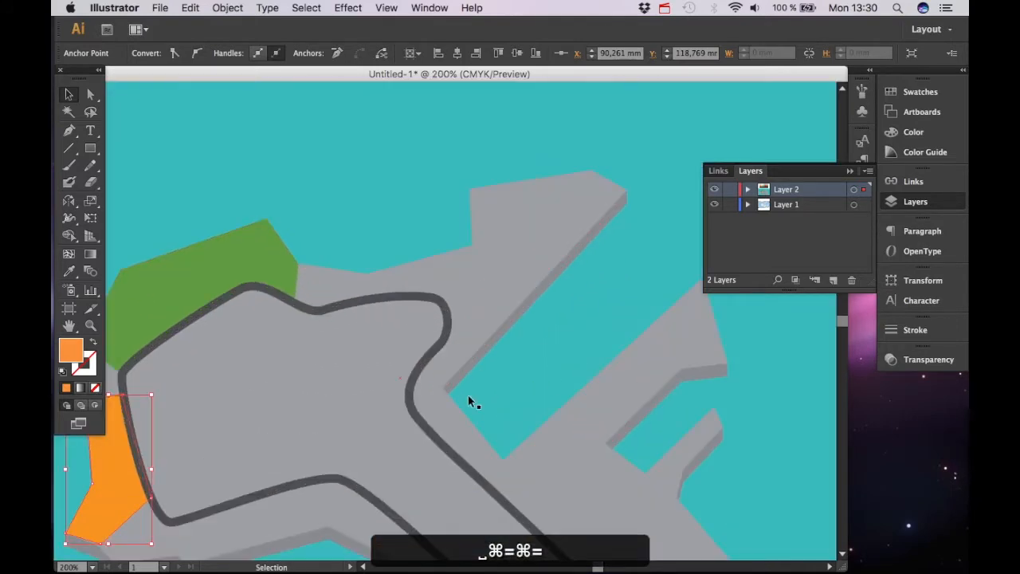
pyautogui.moveTo(457, 480); pyautogui.dragTo(596, 408)
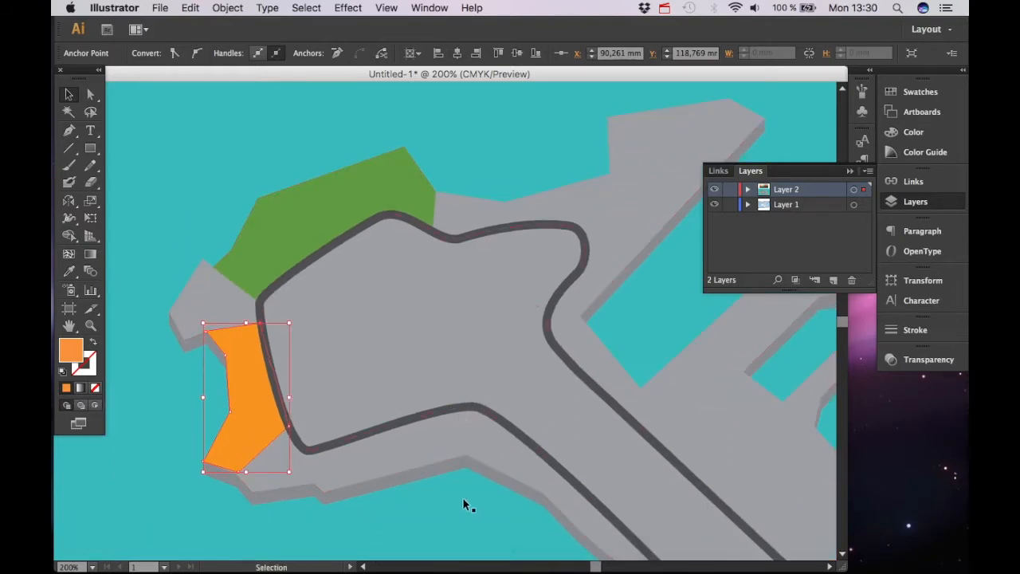
pyautogui.press('super+minus')
pyautogui.press('super+minus')
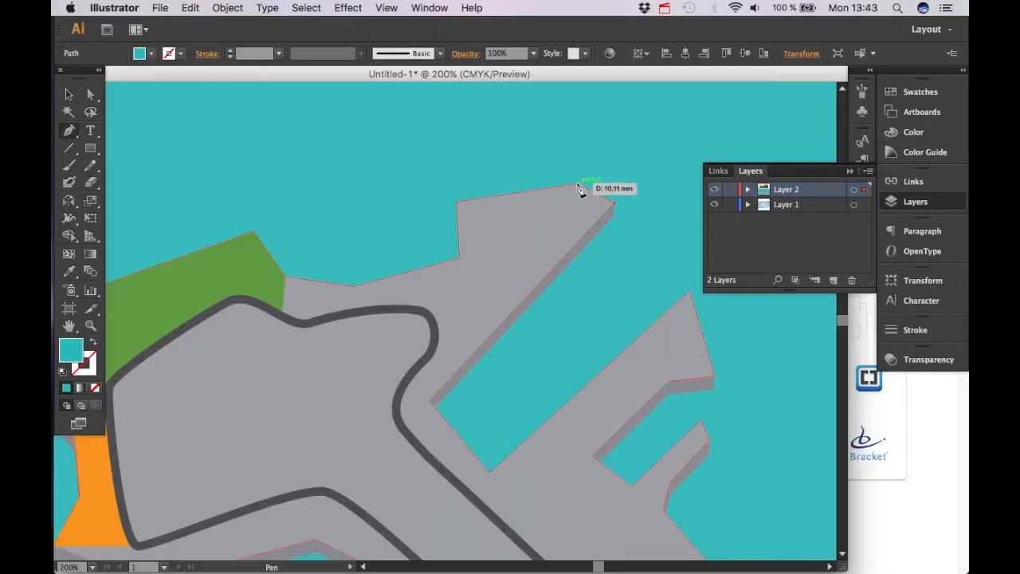
pyautogui.click(456, 202)
pyautogui.click(459, 257)
pyautogui.click(405, 273)
pyautogui.click(486, 339)
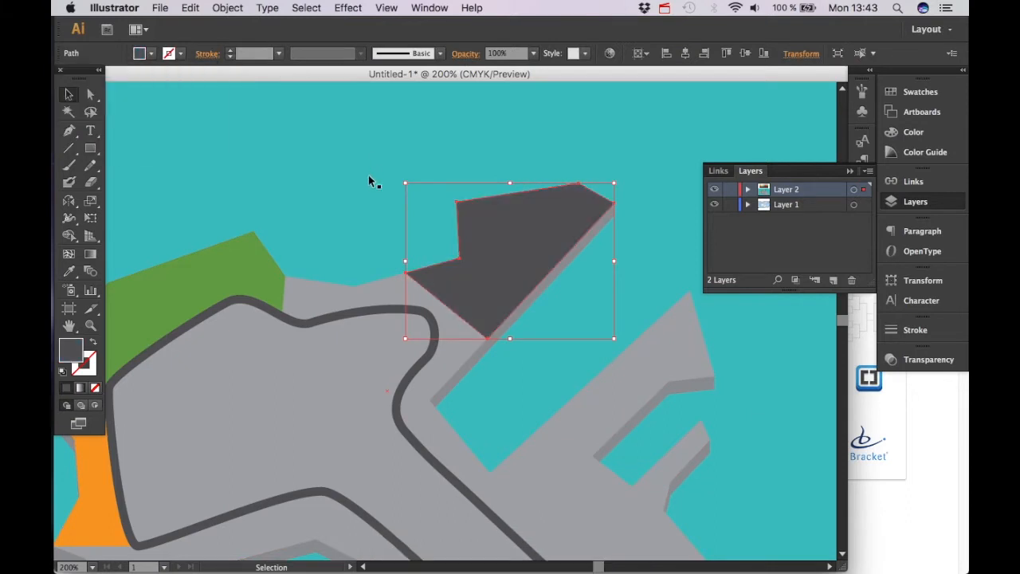
pyautogui.scroll(-2, 478, 231)
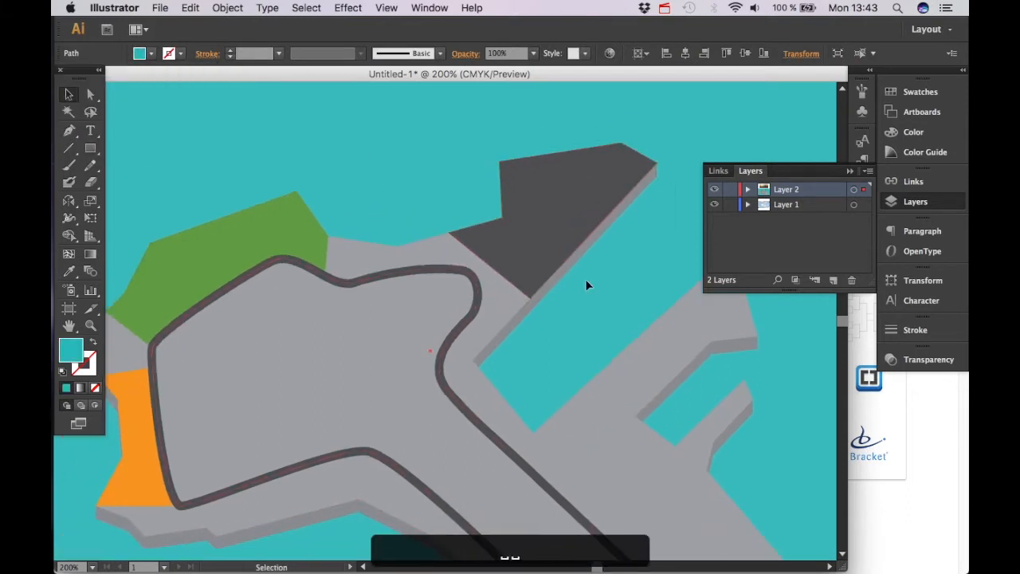
# Draw a polygon with the Pen tool tracing the quay land between the track, the upper pier and the basin
pyautogui.press('p')
pyautogui.click(396, 247)
pyautogui.click(327, 237)
pyautogui.click(322, 273)
pyautogui.click(383, 275)
pyautogui.click(449, 264)
pyautogui.click(478, 292)
pyautogui.click(445, 388)
pyautogui.click(519, 453)
pyautogui.click(656, 454)
pyautogui.click(519, 291)
pyautogui.click(525, 263)
pyautogui.click(564, 221)
pyautogui.click(556, 201)
pyautogui.press('v')
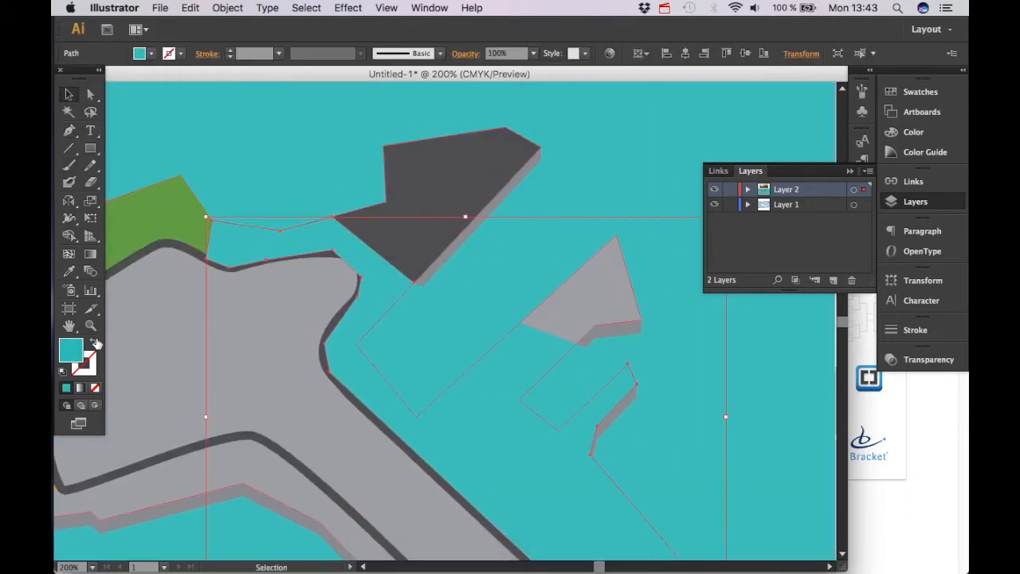
# Show the path as an outline only and extend it around the inner basin and the lower pier edges
pyautogui.click(93, 342)
pyautogui.press('p')
pyautogui.click(627, 364)
pyautogui.click(559, 431)
pyautogui.click(595, 326)
pyautogui.click(642, 319)
pyautogui.click(356, 345)
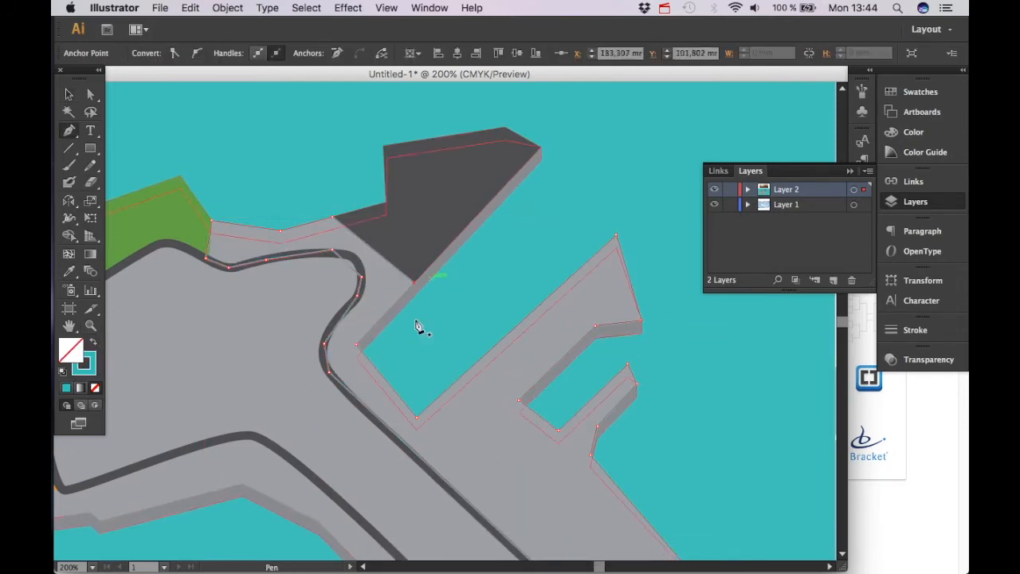
pyautogui.click(414, 281)
# Fill the quay shape with light grey, send it to the back, and bring it forward three levels
pyautogui.press('v')
pyautogui.click(151, 53)
pyautogui.click(163, 120)
pyautogui.press('super+z')
pyautogui.click(330, 366)
pyautogui.click(151, 53)
pyautogui.click(93, 342)
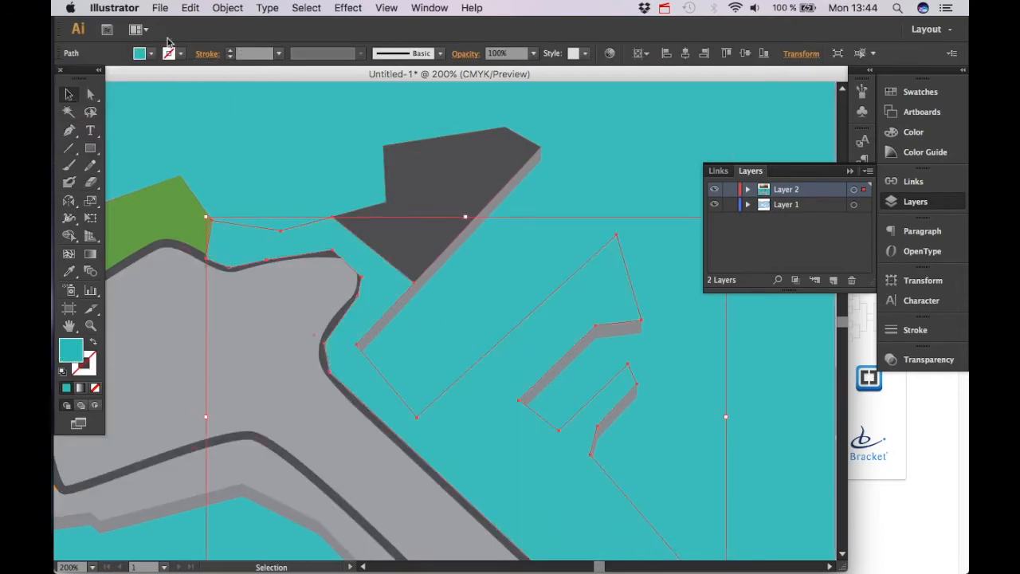
pyautogui.click(151, 53)
pyautogui.click(154, 120)
pyautogui.press('shift+super+bracketleft')
pyautogui.press('super+bracketright')
pyautogui.press('super+bracketright')
pyautogui.press('super+bracketright')
pyautogui.press('super+bracketright')
# Draw a small polygon on the land's western tip, sample the light grey fill, and place it three levels above the back
pyautogui.press('p')
pyautogui.click(212, 277)
pyautogui.click(176, 330)
pyautogui.click(192, 360)
pyautogui.click(214, 351)
pyautogui.click(268, 347)
pyautogui.click(211, 277)
pyautogui.press('i')
pyautogui.click(472, 233)
pyautogui.press('v')
pyautogui.press('shift+super+bracketleft')
pyautogui.press('super+bracketright')
pyautogui.press('super+bracketright')
pyautogui.press('super+bracketright')
pyautogui.press('super+bracketright')
pyautogui.press('a')
pyautogui.click(595, 270)
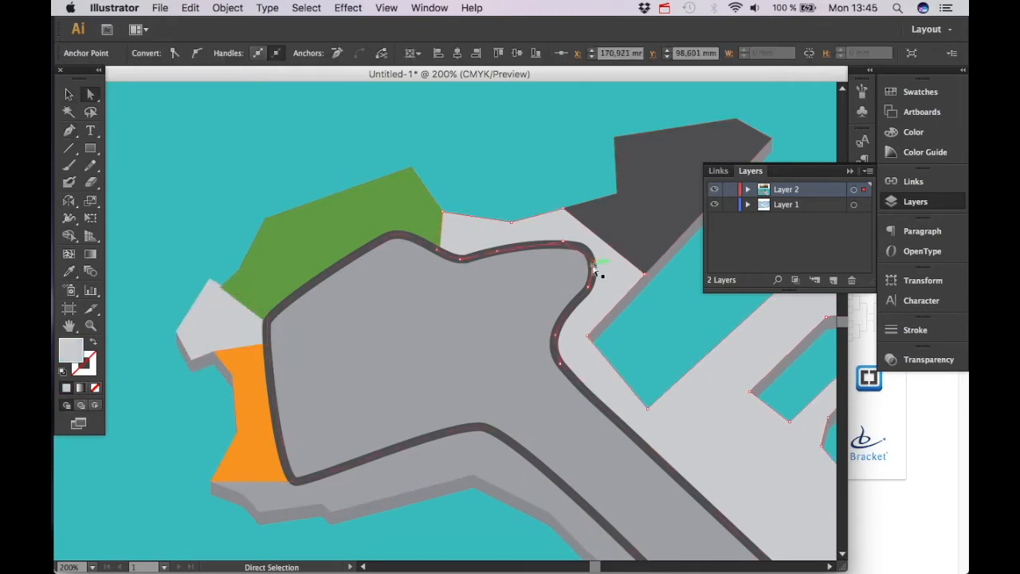
pyautogui.press('super+z')
# Draw a polygon with the Pen tool along the southern coast, between the shoreline and the lower track
pyautogui.moveTo(181, 533); pyautogui.dragTo(139, 395)
pyautogui.click(345, 466)
pyautogui.press('p')
pyautogui.click(172, 343)
pyautogui.click(204, 355)
pyautogui.click(220, 372)
pyautogui.click(282, 365)
pyautogui.click(292, 372)
pyautogui.click(433, 337)
pyautogui.click(510, 373)
pyautogui.click(614, 468)
pyautogui.click(656, 469)
pyautogui.click(492, 320)
pyautogui.click(441, 288)
pyautogui.click(348, 311)
pyautogui.click(274, 336)
pyautogui.click(248, 341)
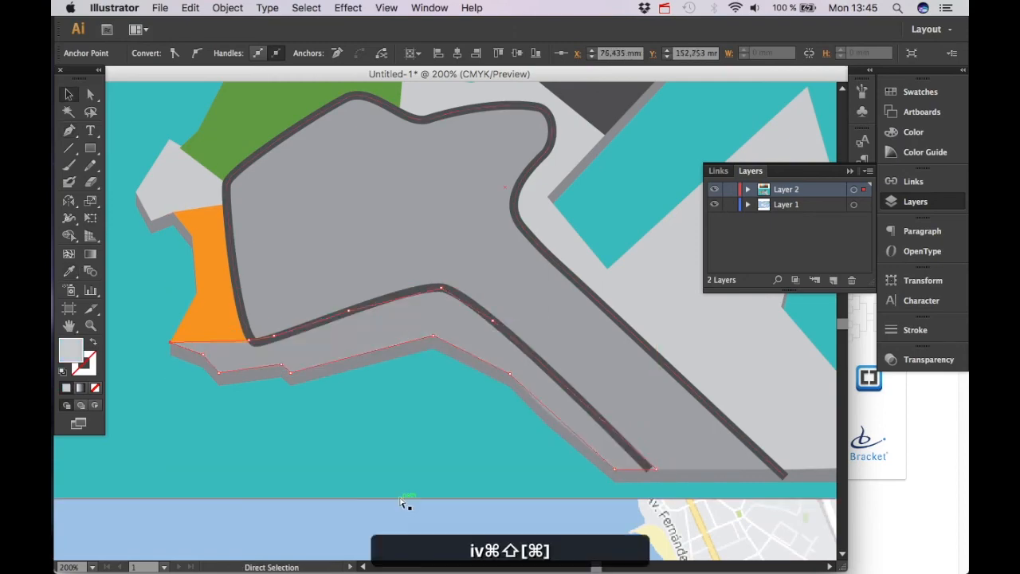